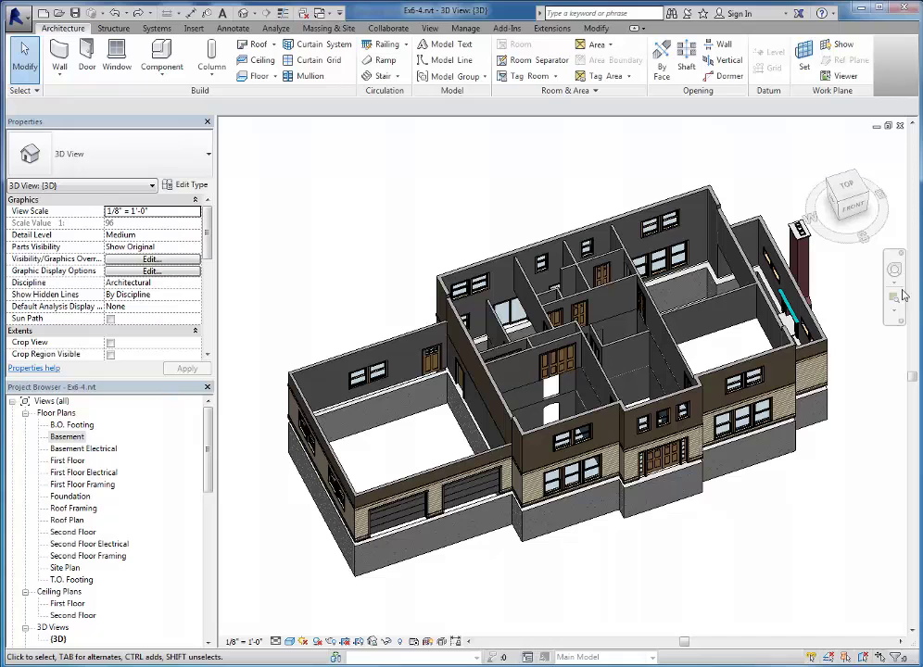
# - Open the First Floor plan view at the hallway around doors 6 and 7
pyautogui.click(68, 462)
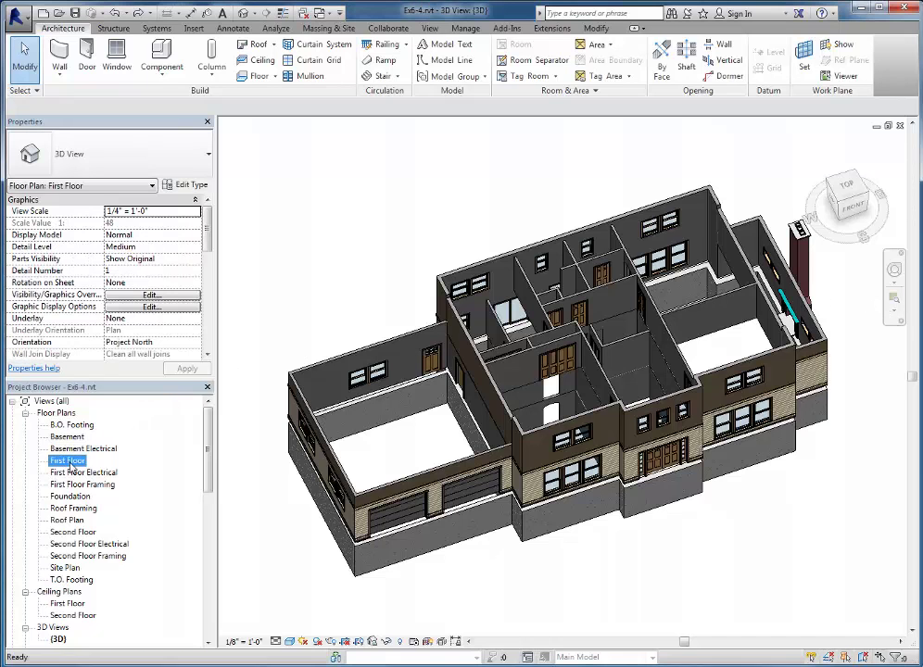
pyautogui.doubleClick(71, 466)
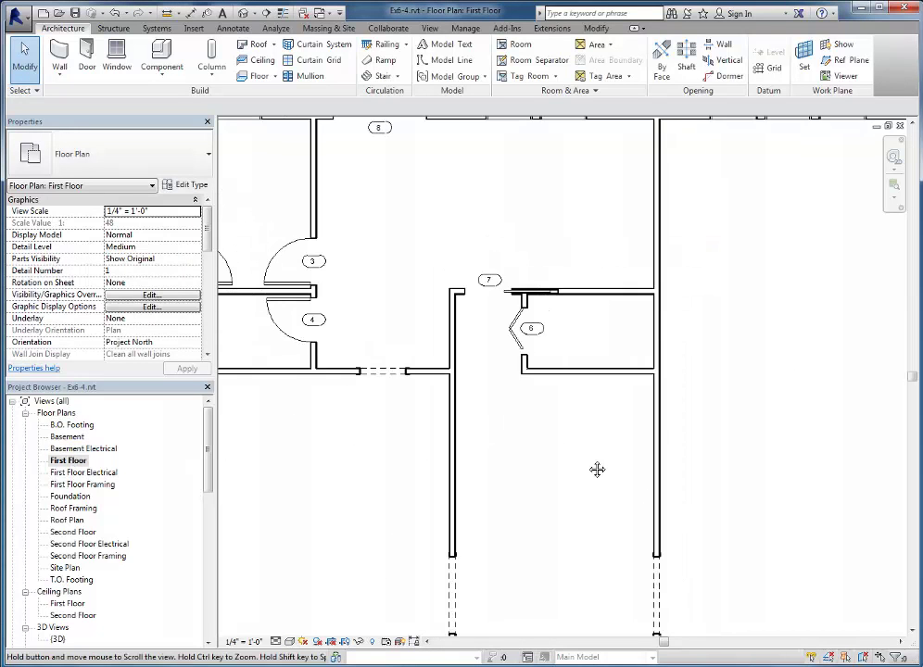
pyautogui.moveTo(597, 470); pyautogui.dragTo(579, 425, button='middle')
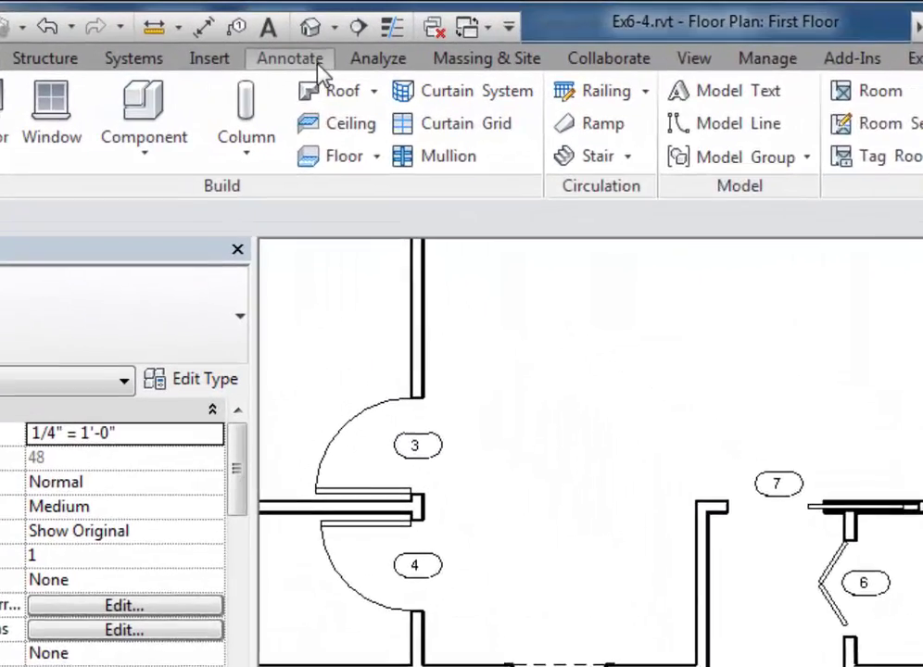
# - Draw a vertical thin detail line about 9'-5" long, running down from the lower face of the wall below door 6
pyautogui.click(236, 34)
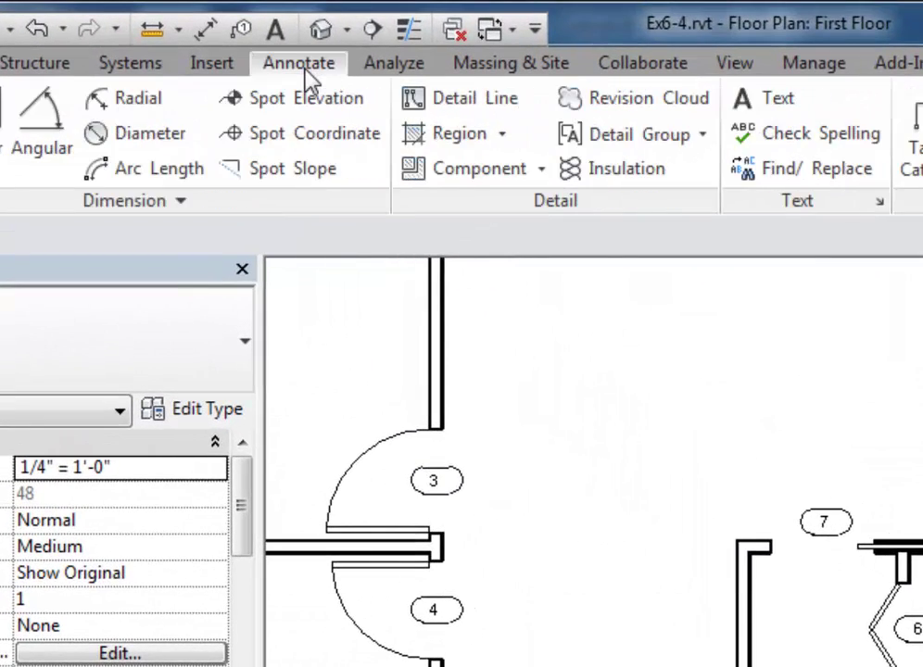
pyautogui.click(494, 96)
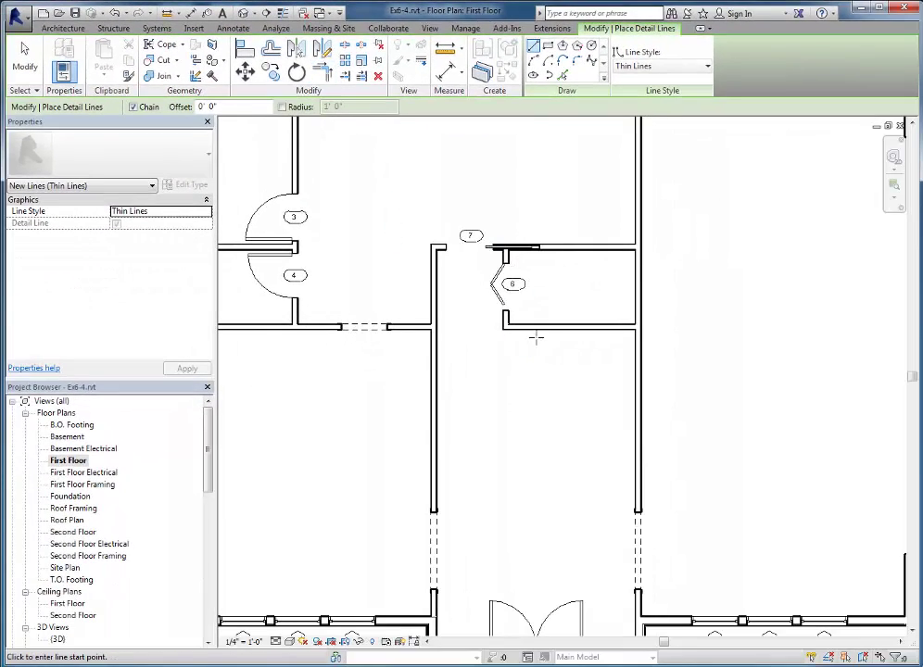
pyautogui.scroll(2, 534, 334)
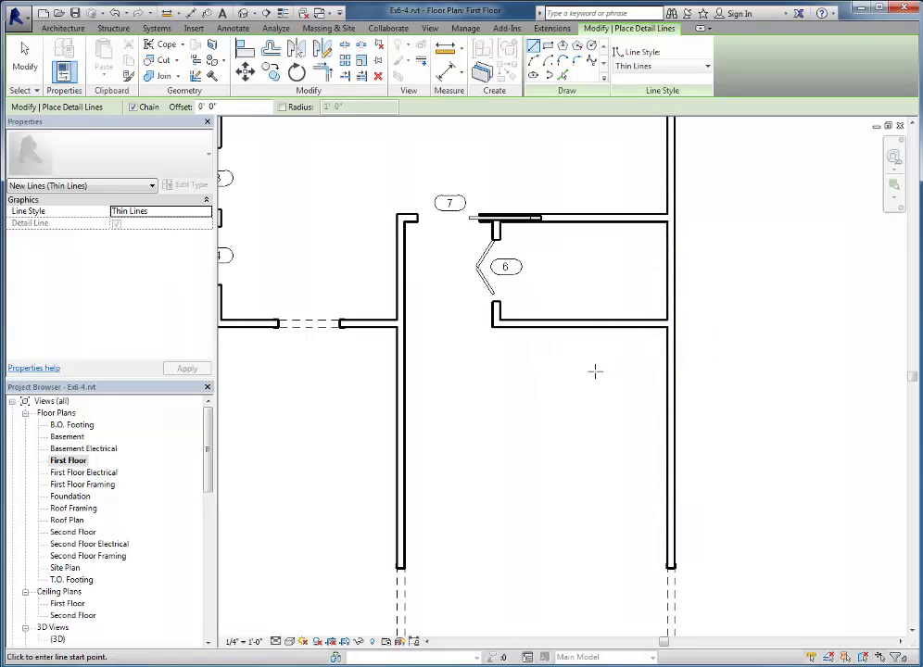
pyautogui.click(533, 327)
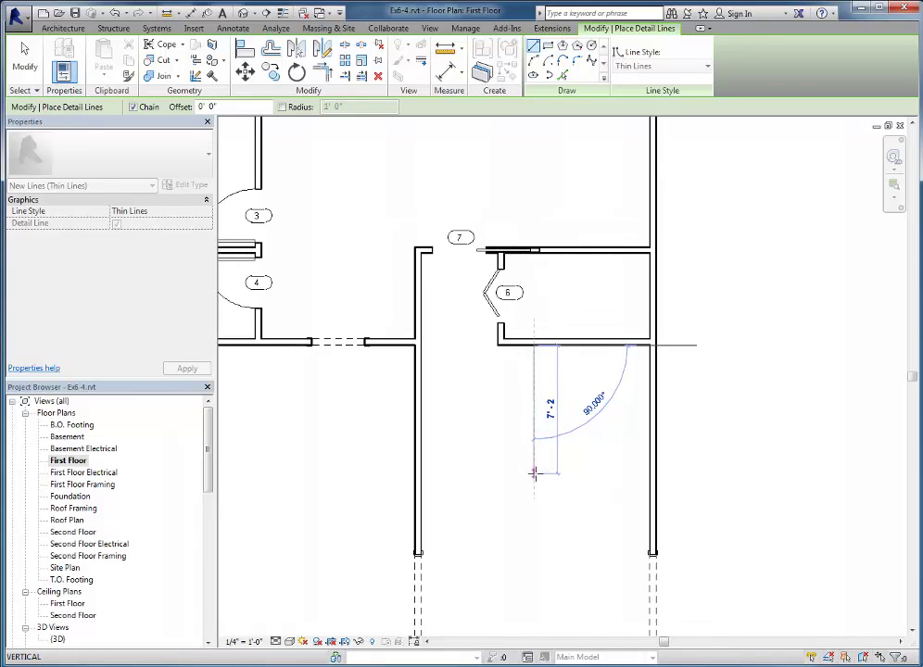
pyautogui.scroll(1, 534, 466)
pyautogui.scroll(1, 534, 473)
pyautogui.scroll(1, 534, 472)
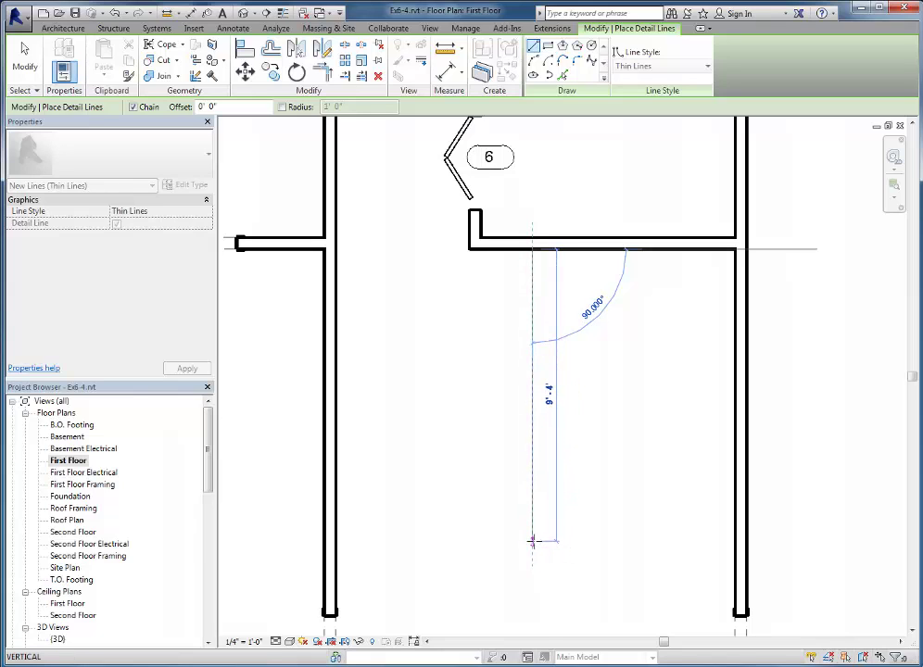
pyautogui.click(532, 544)
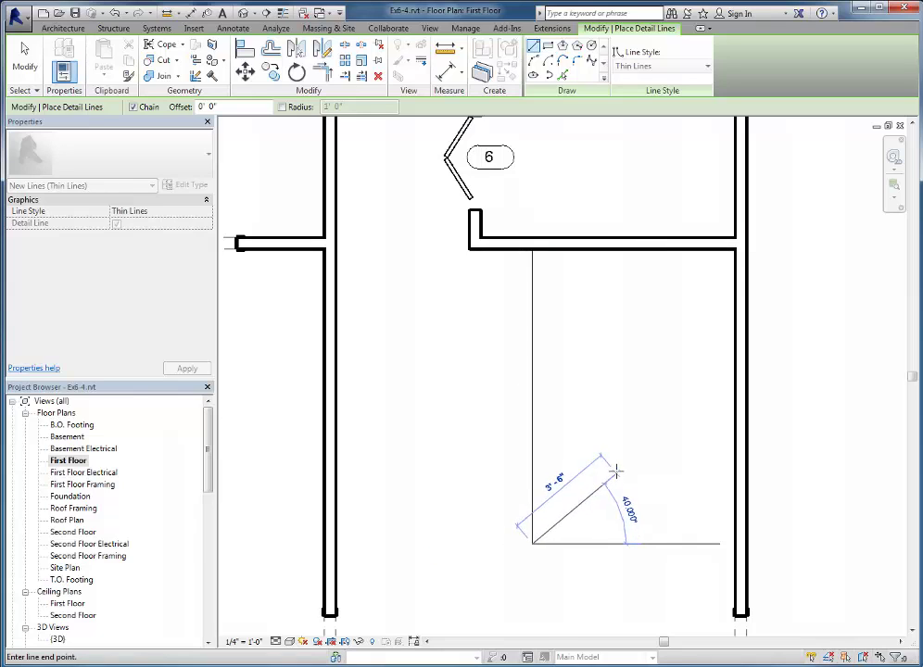
pyautogui.press('Escape')
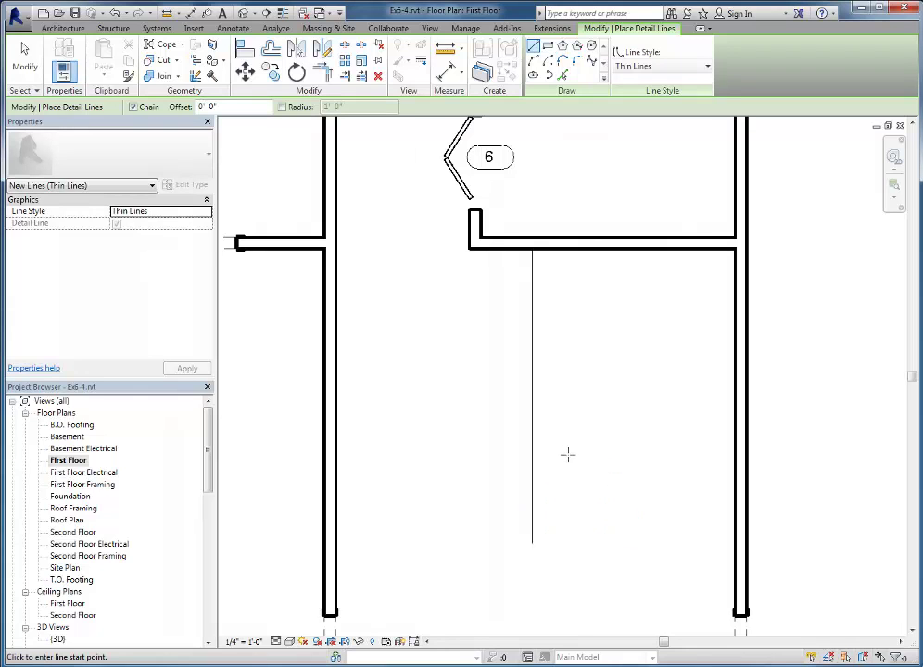
pyautogui.press('Escape')
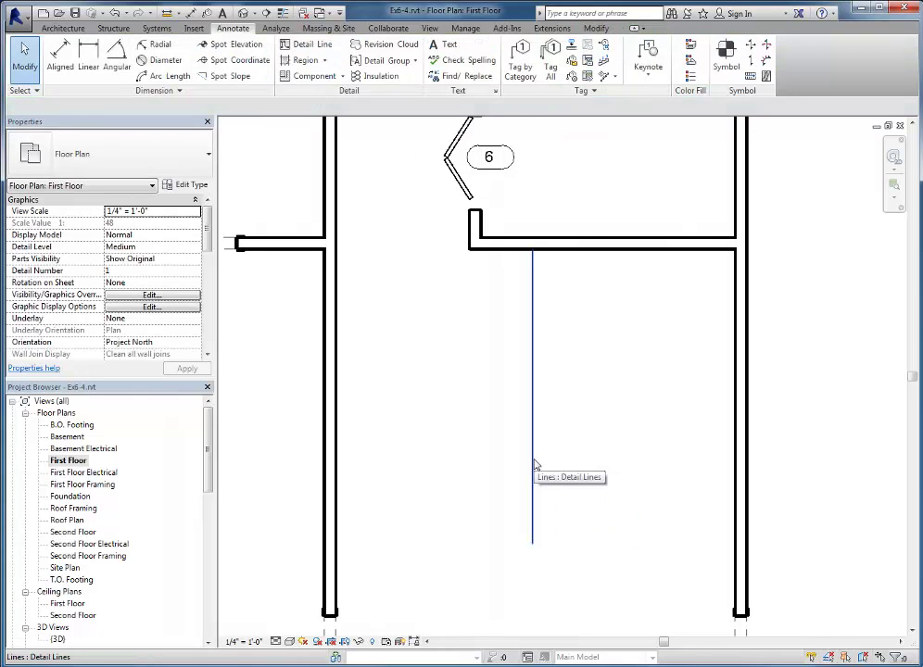
# - Set the detail line's distance from the inner face of the hallway's right wall to 6'-6"
pyautogui.click(534, 466)
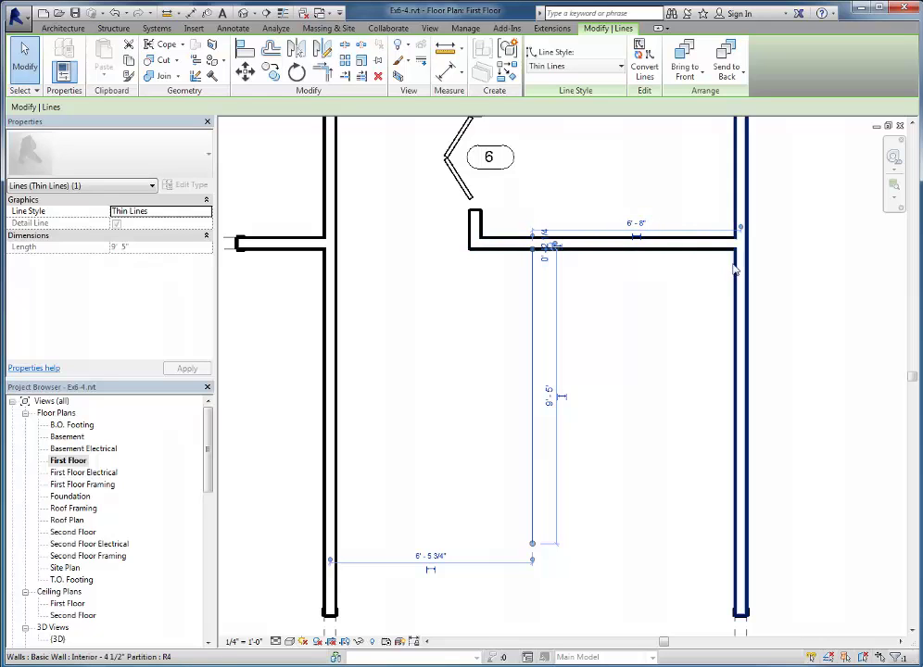
pyautogui.click(742, 229)
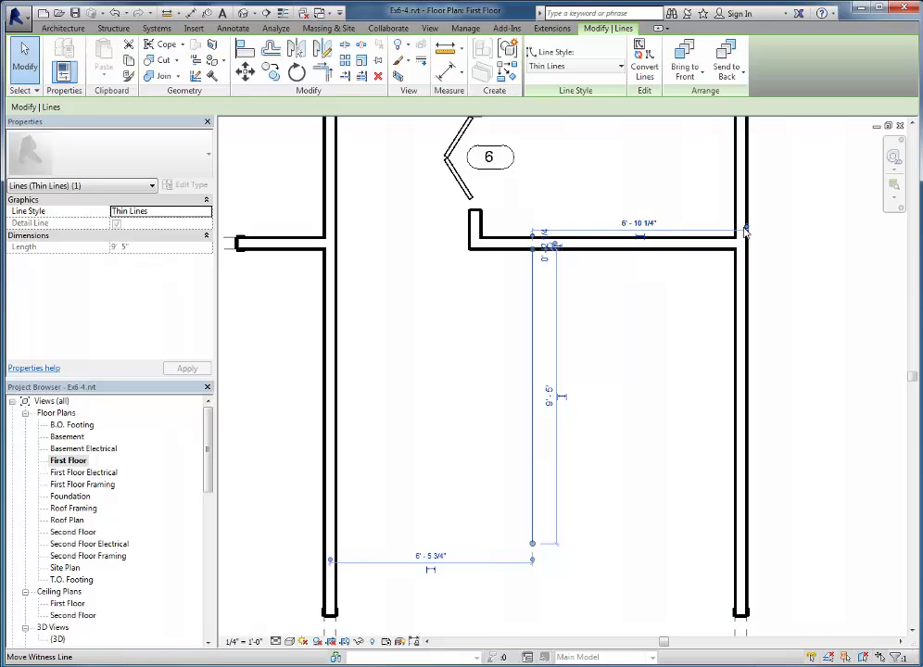
pyautogui.click(635, 225)
pyautogui.write('6 6')
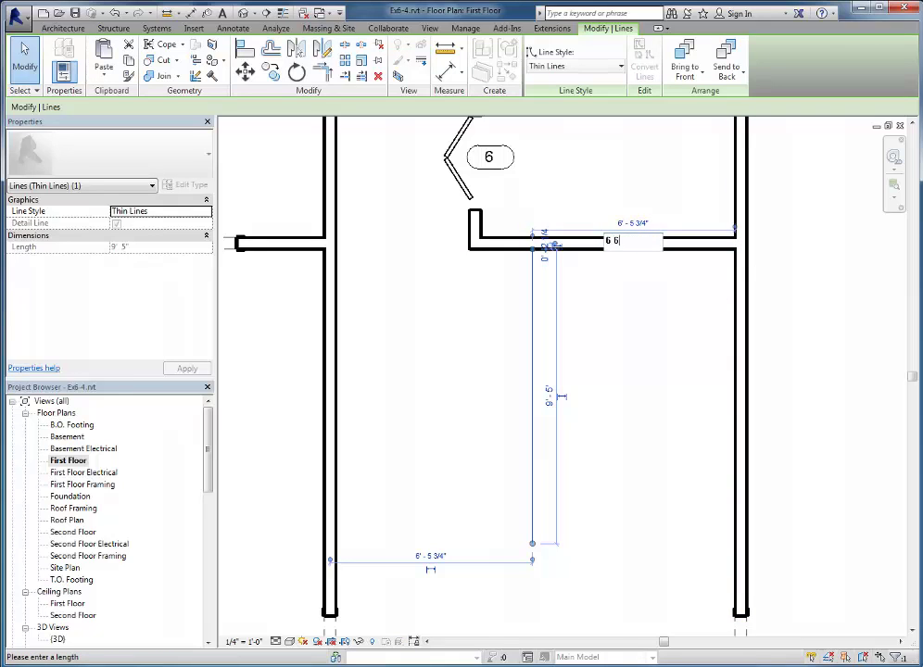
pyautogui.press('Return')
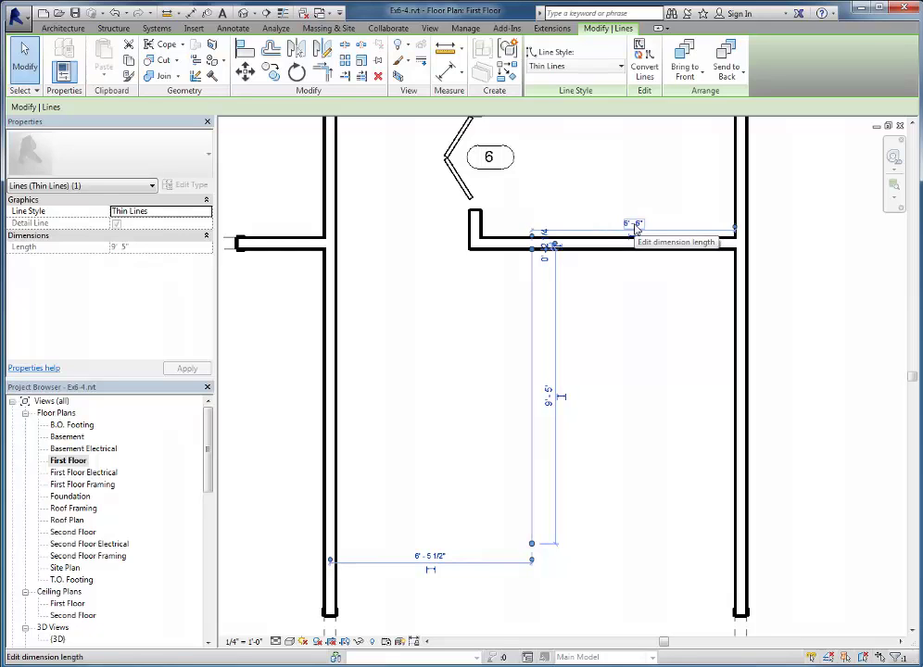
pyautogui.click(631, 324)
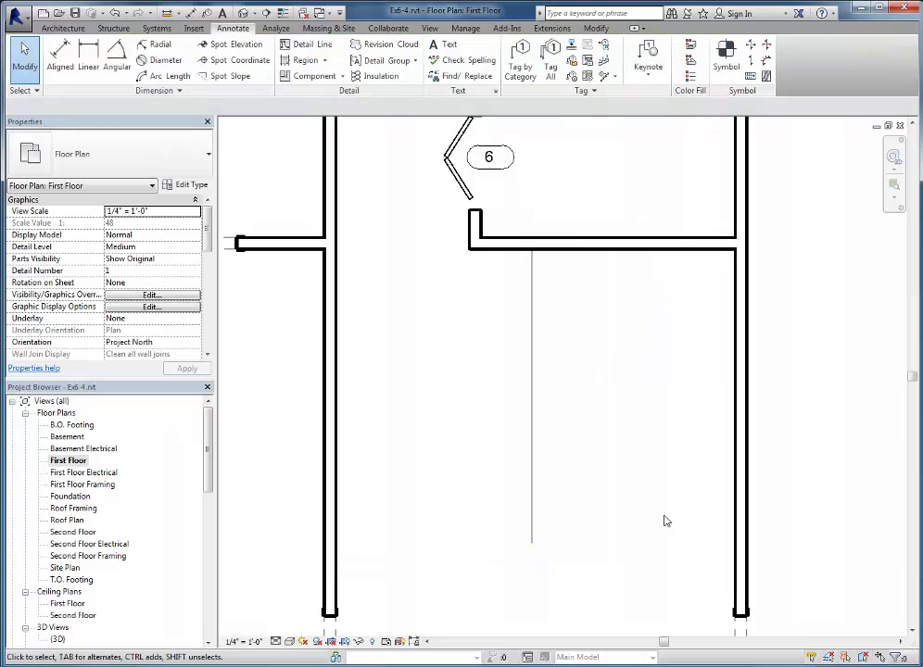
# - Start a stair from First Floor to Second Floor and review the stair types, keeping Residential - Closed 2 Sides
pyautogui.click(73, 28)
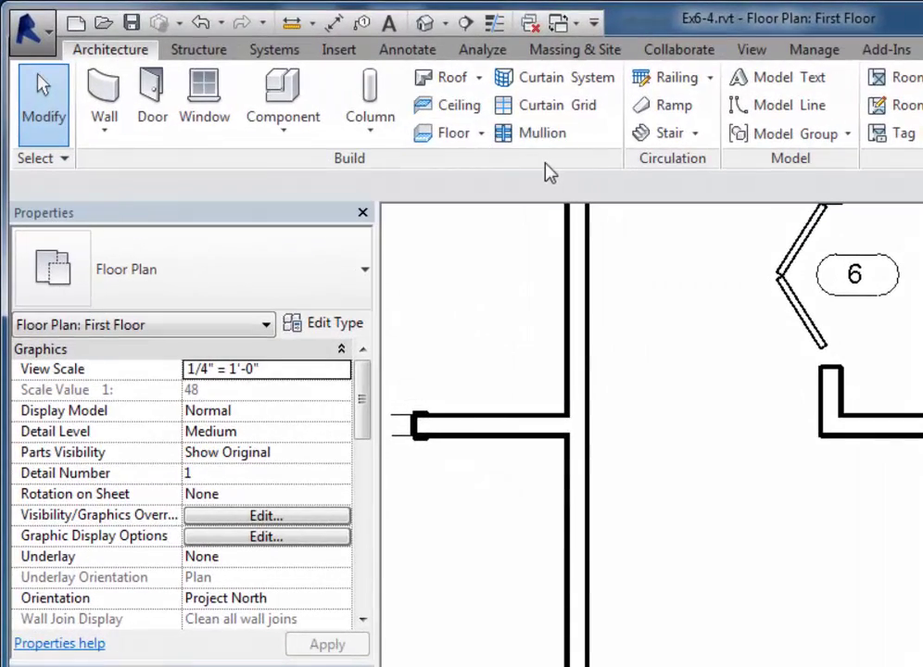
pyautogui.click(660, 137)
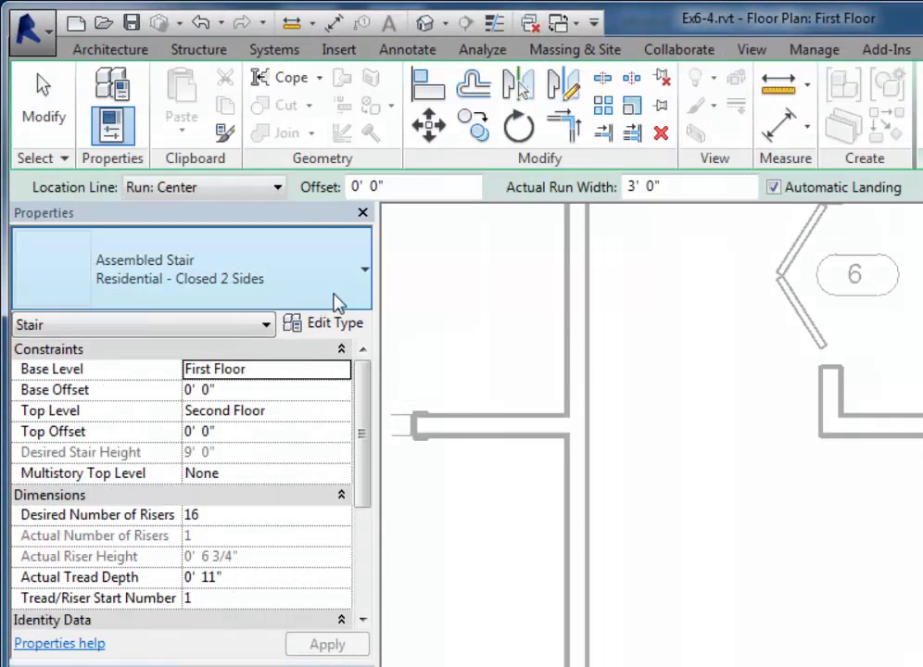
pyautogui.click(347, 293)
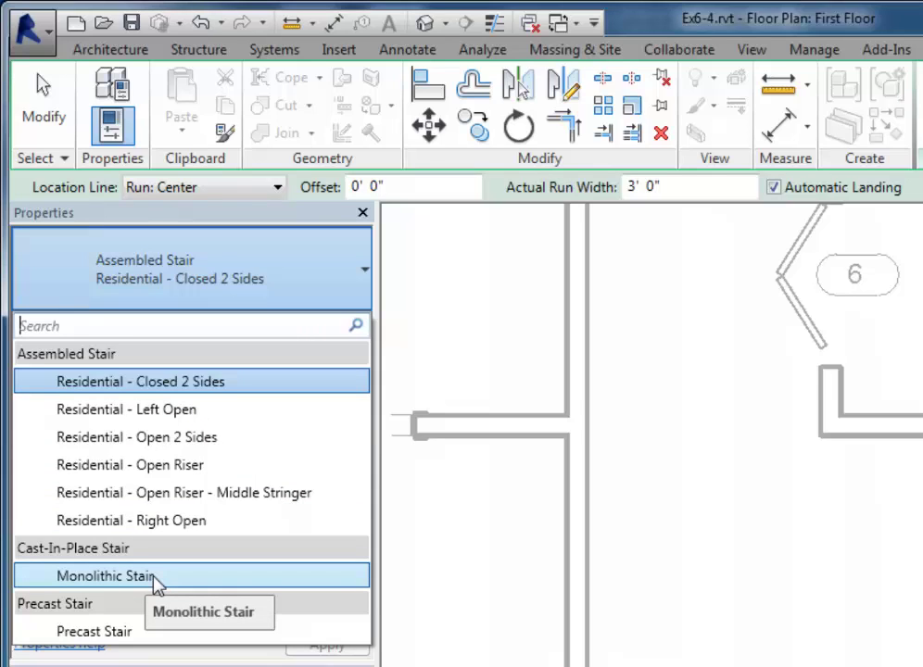
pyautogui.click(321, 274)
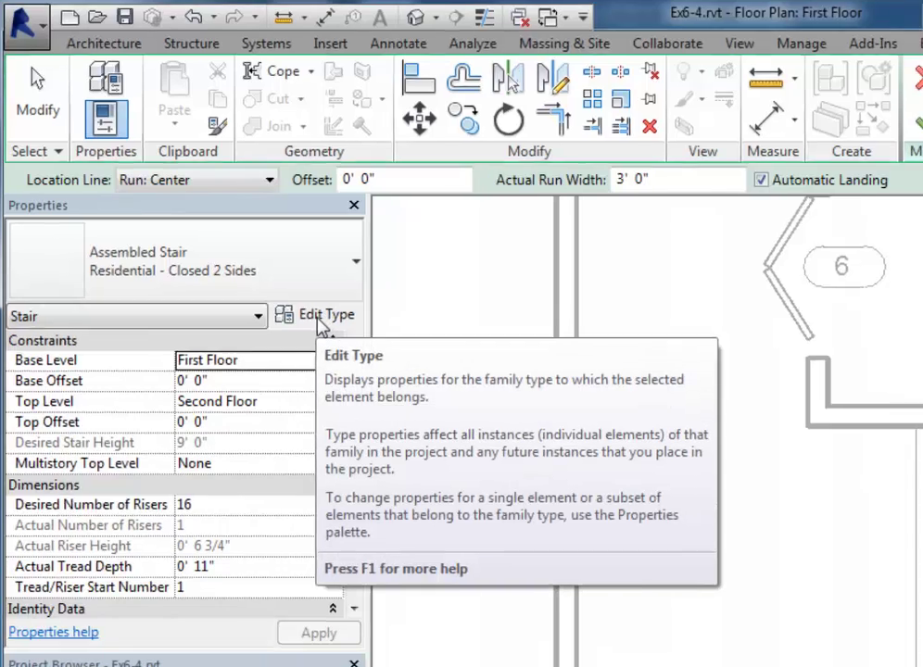
# - Try a maximum riser height of 0' 8" in the stair's type properties and undo the change
pyautogui.click(333, 332)
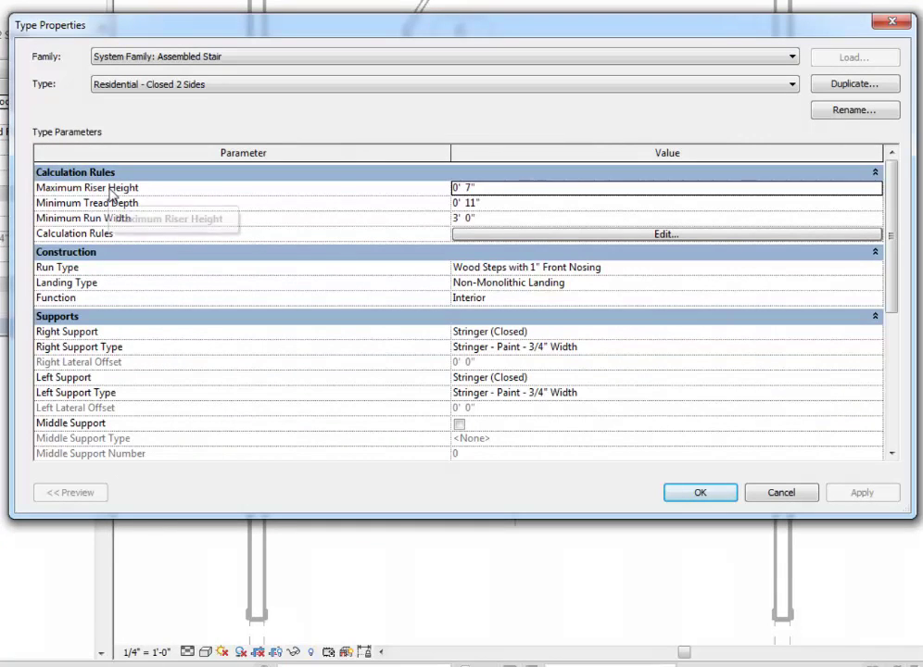
pyautogui.click(471, 189)
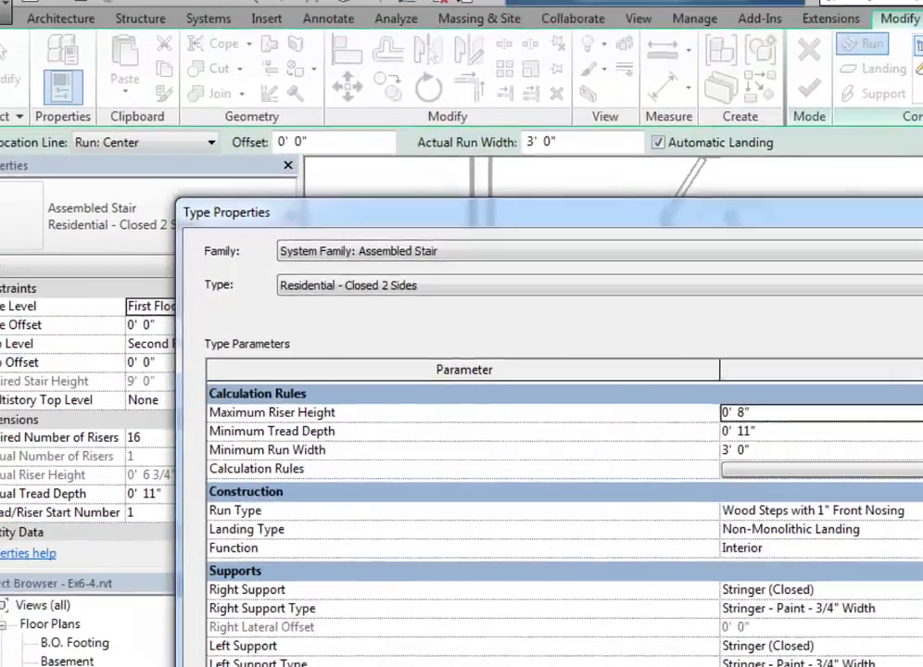
pyautogui.press('Return')
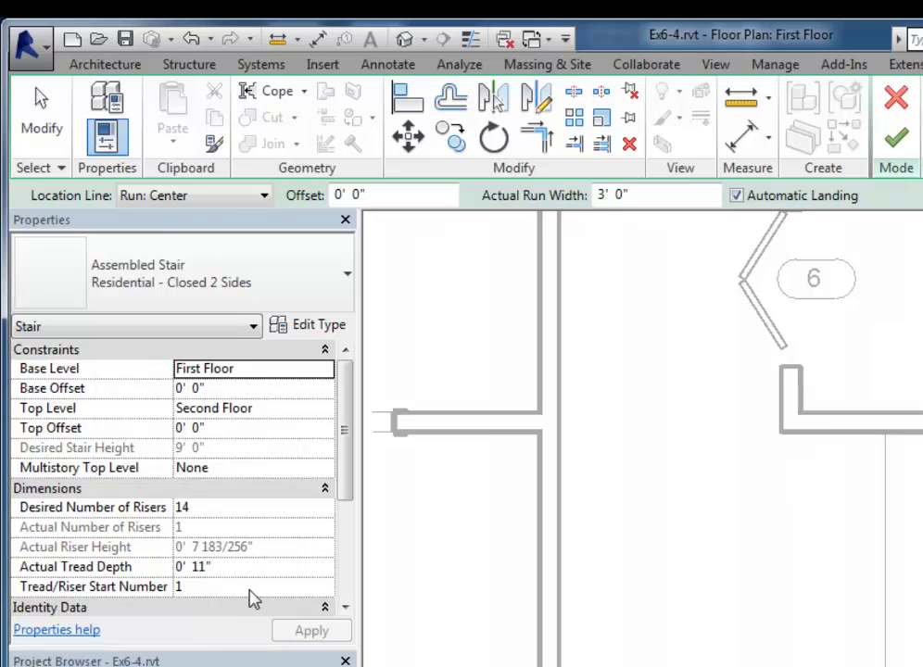
pyautogui.click(191, 41)
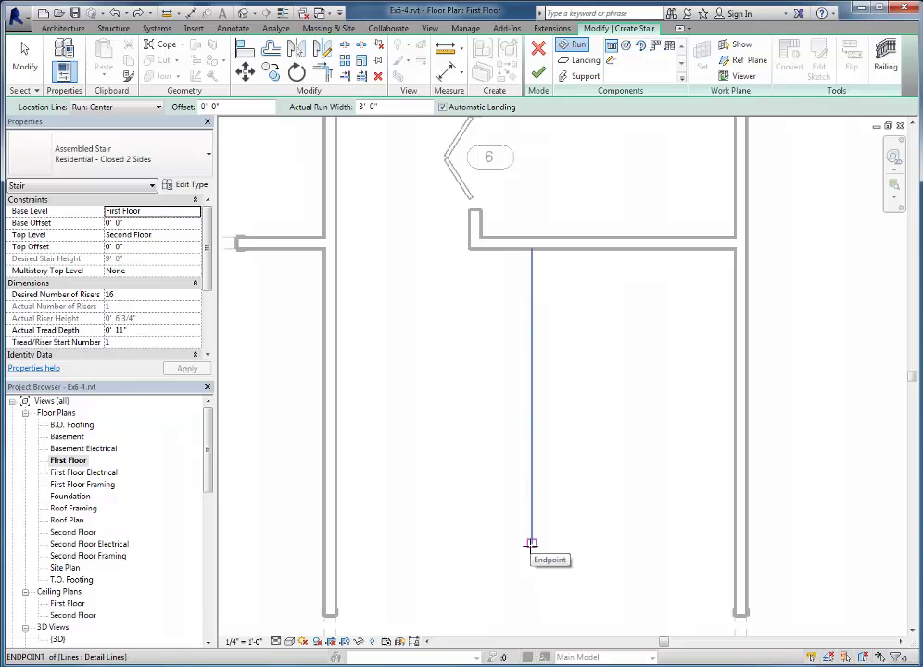
# - Create the first stair run of 8 risers, 6'-5" long, upward along the detail line from its lower endpoint
pyautogui.click(530, 544)
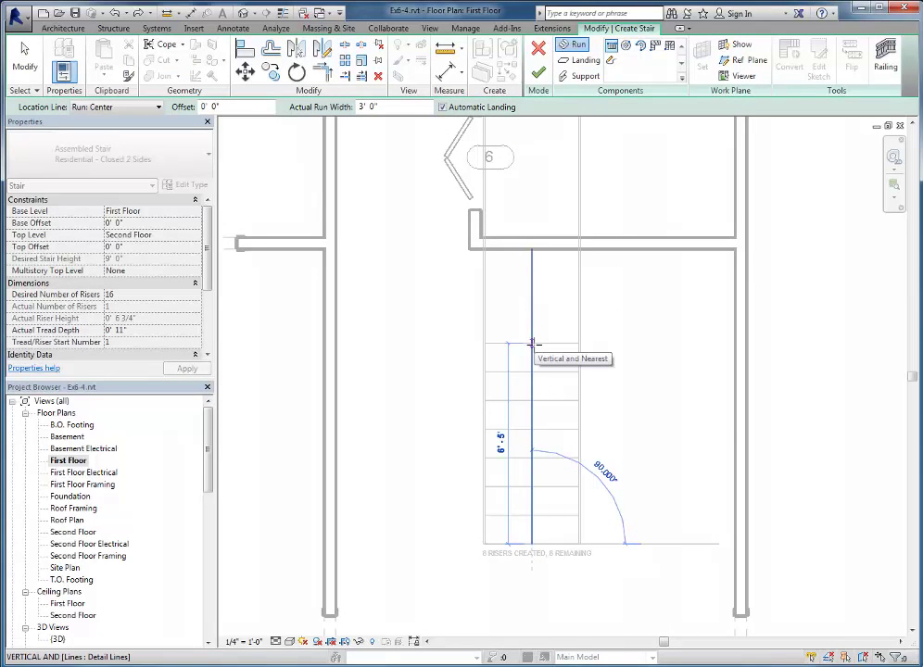
pyautogui.click(533, 344)
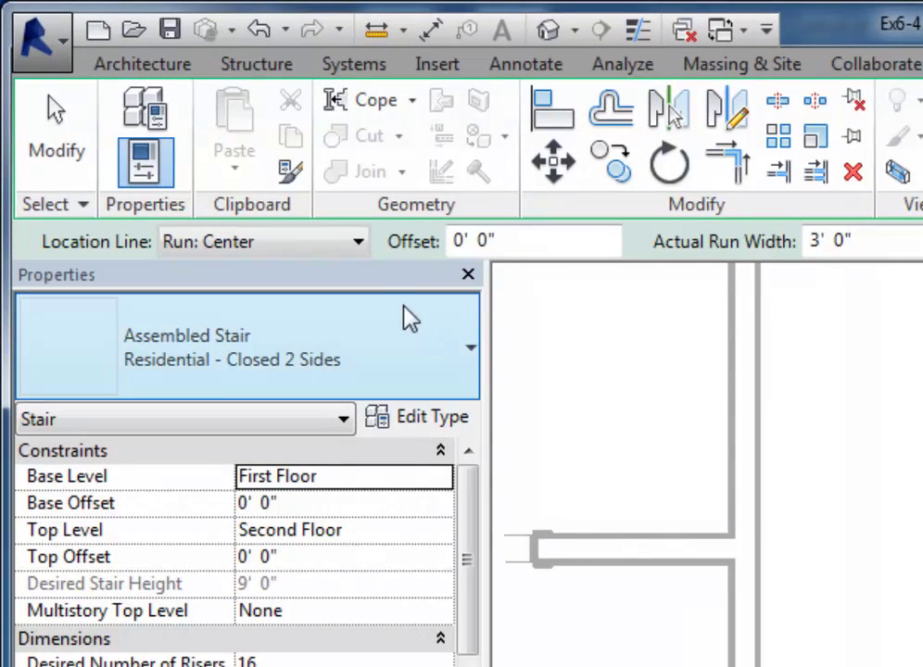
# - Add the second run down the right wall's inner face, level with riser 8, using location line Run: Left, and finish the stair
pyautogui.click(357, 243)
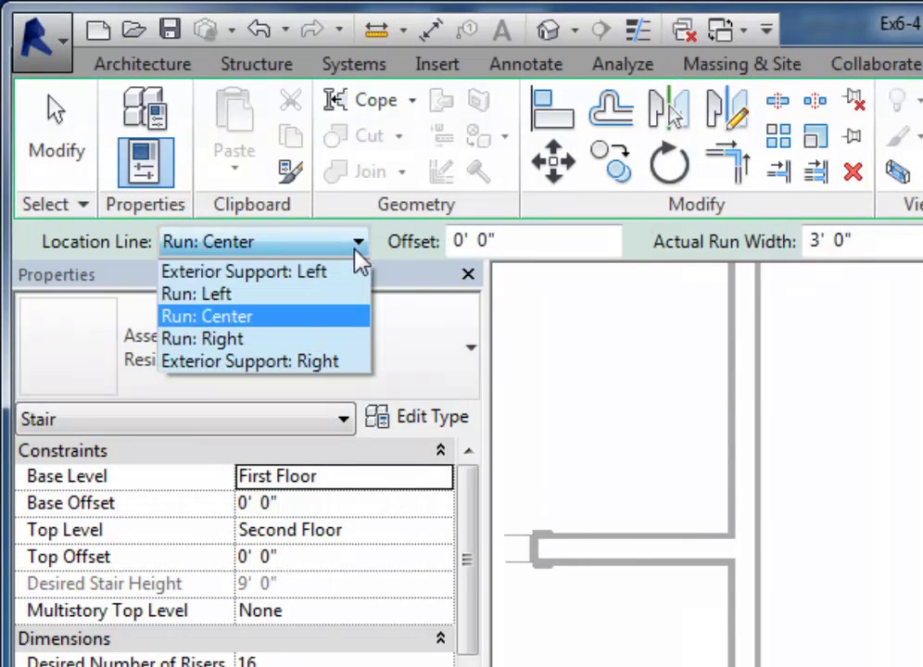
pyautogui.click(263, 299)
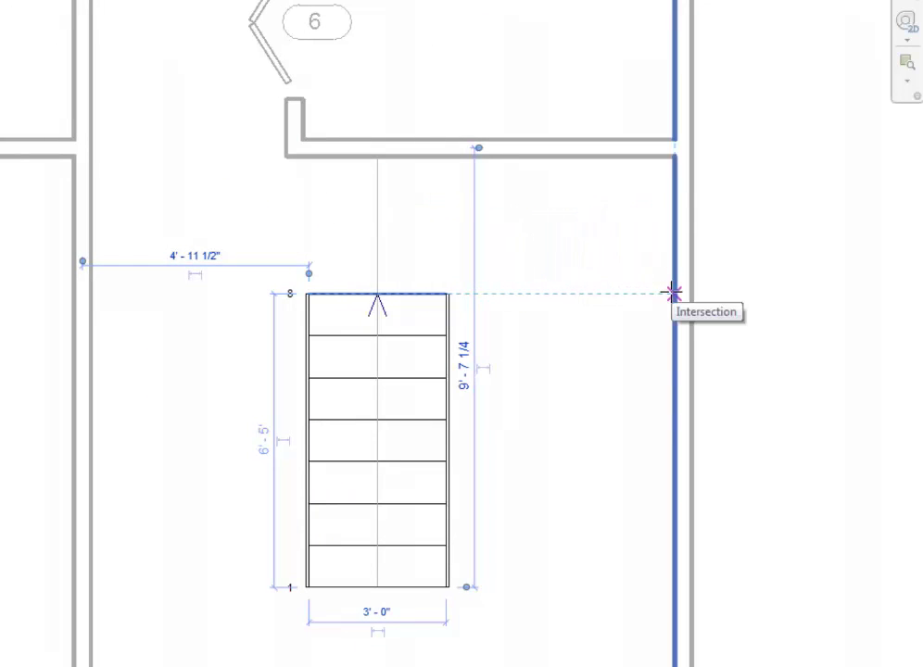
pyautogui.click(673, 293)
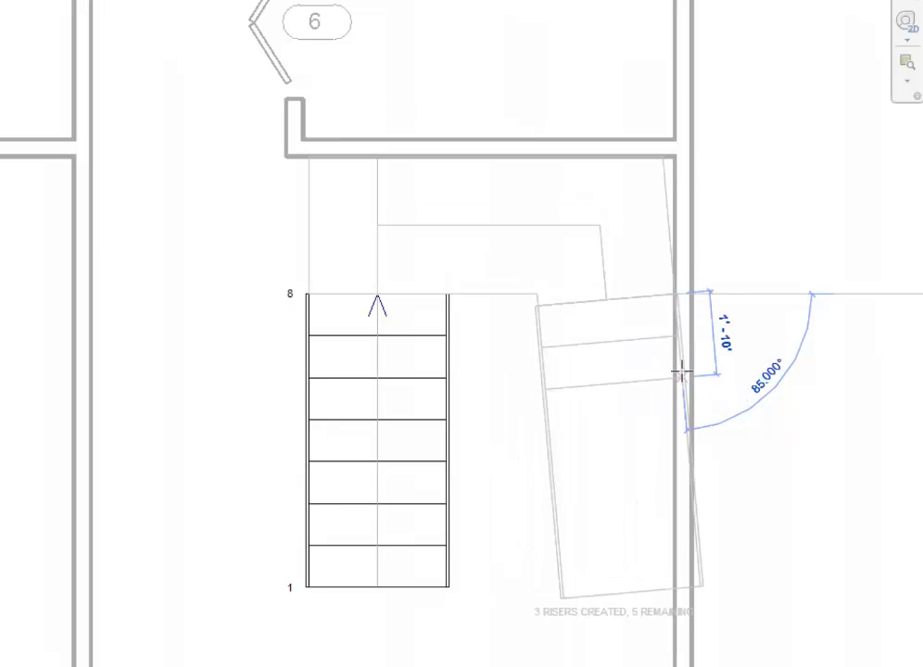
pyautogui.click(673, 624)
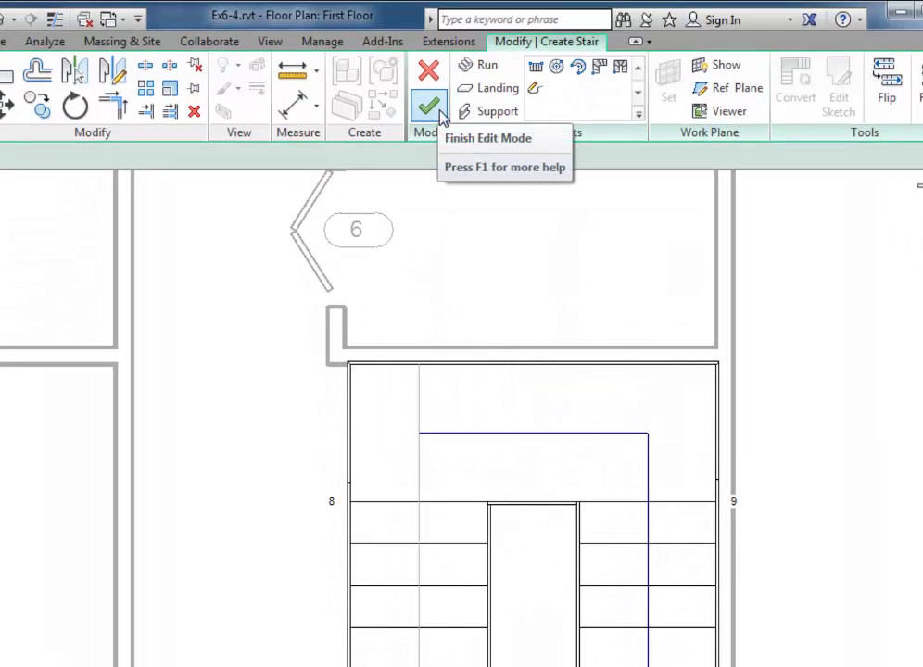
pyautogui.click(429, 108)
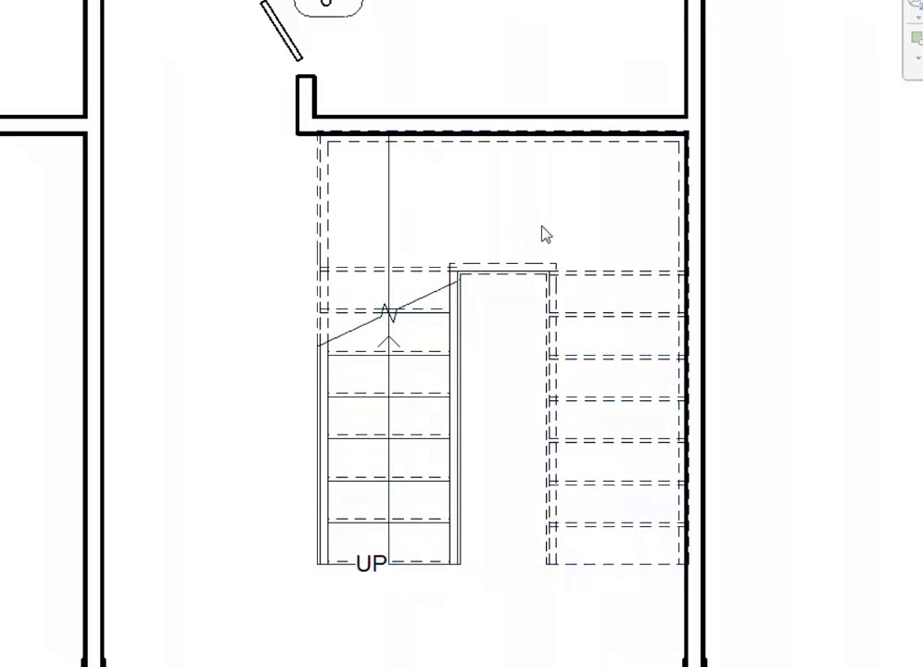
# - Inspect the finished stair in plan and in the default 3D view
pyautogui.scroll(1, 516, 375)
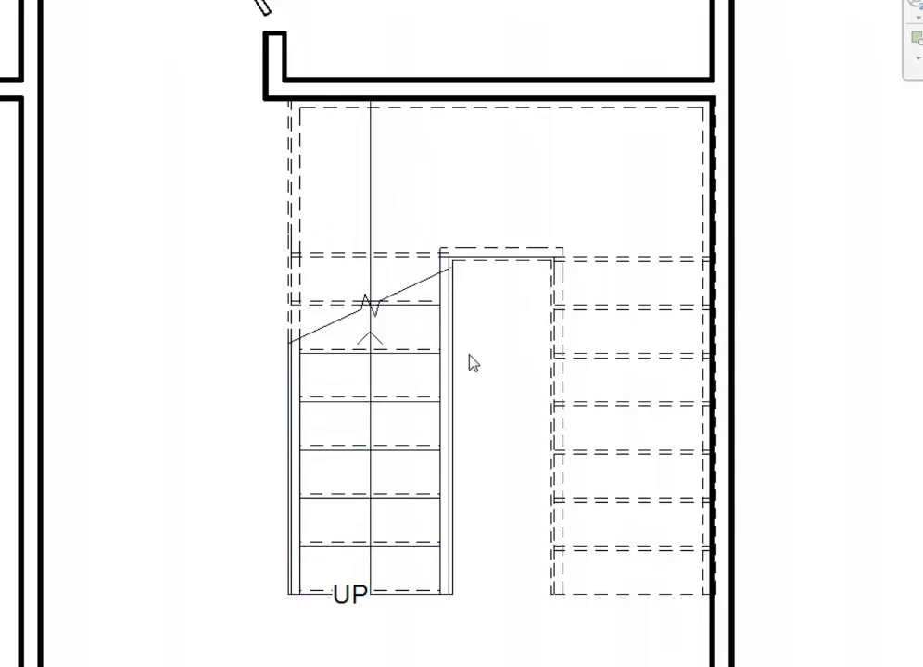
pyautogui.scroll(-2, 492, 366)
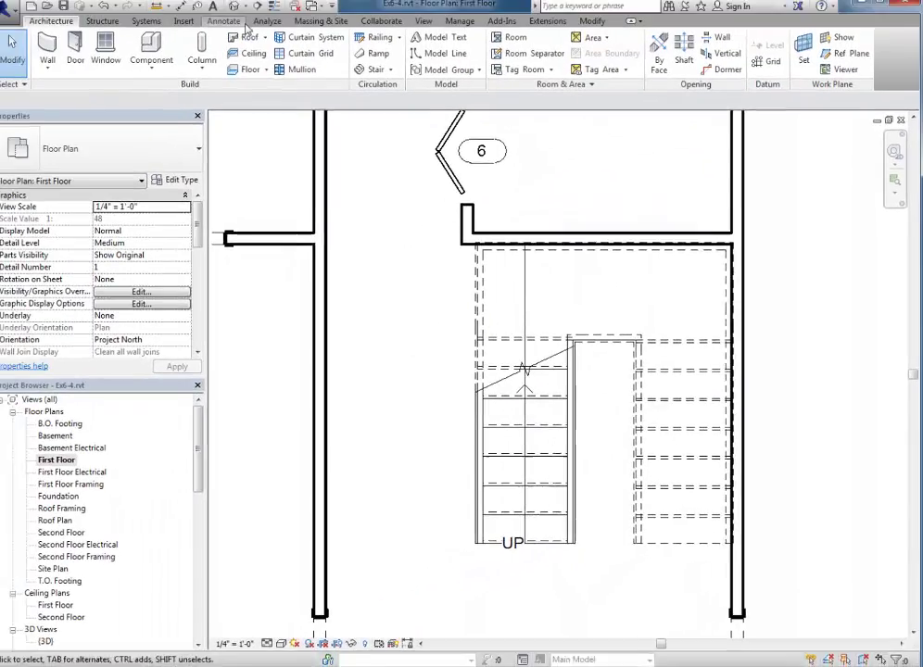
pyautogui.click(233, 5)
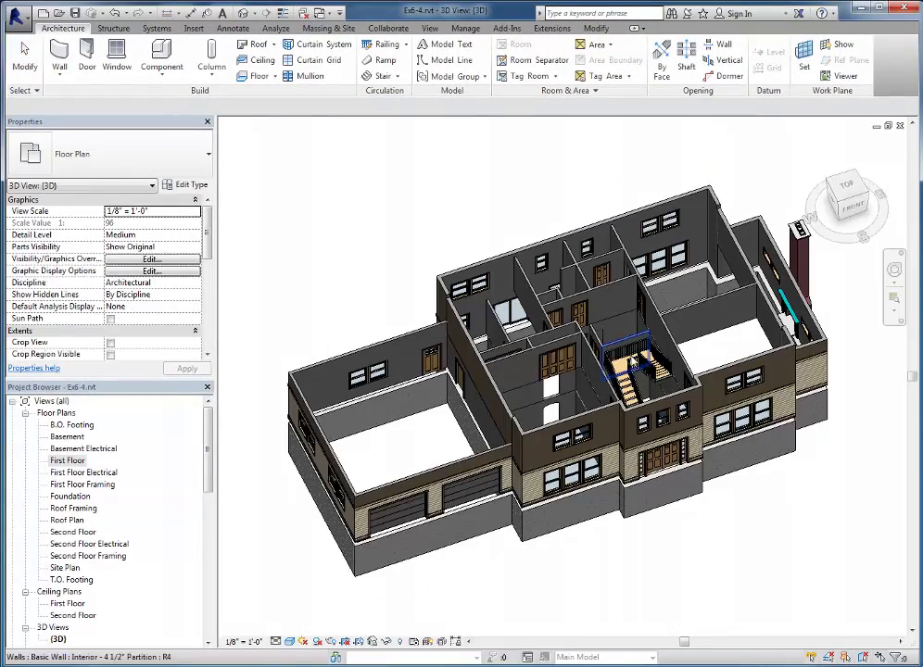
pyautogui.scroll(2, 656, 383)
pyautogui.scroll(2, 656, 389)
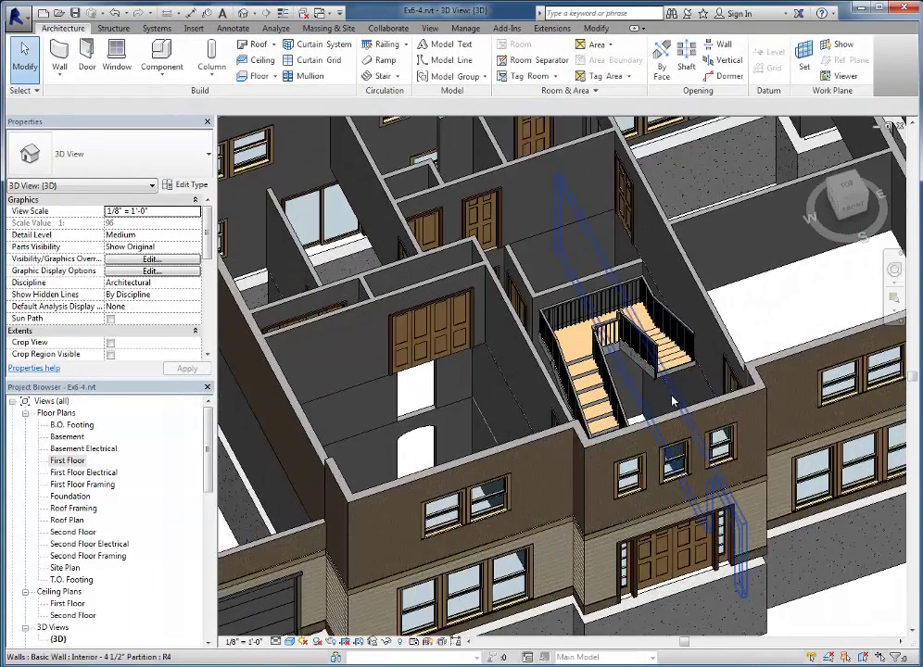
# - Flip the staircase's up direction in the First Floor plan and check the result in the default 3D view
pyautogui.scroll(2, 674, 401)
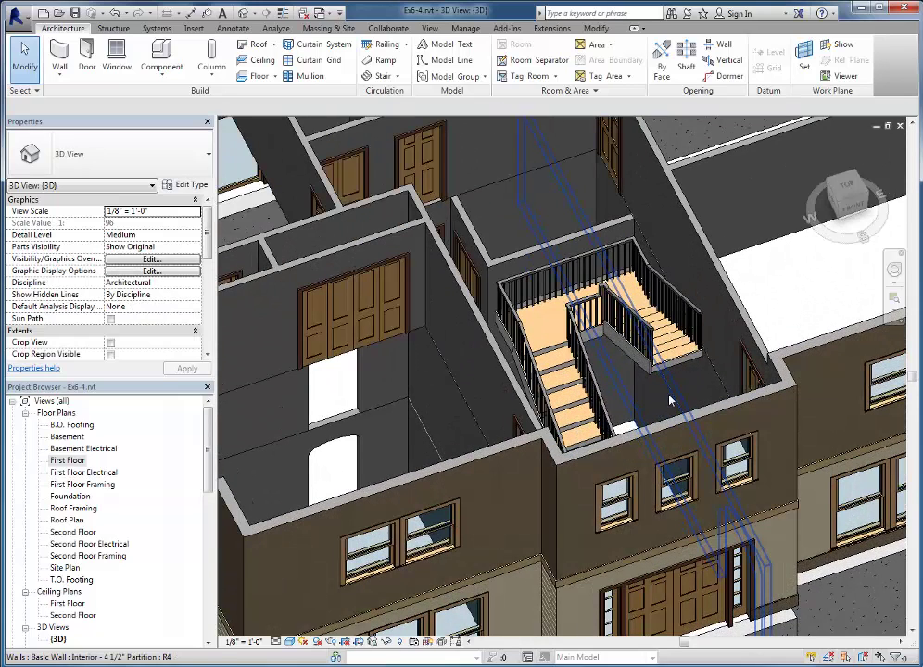
pyautogui.doubleClick(70, 462)
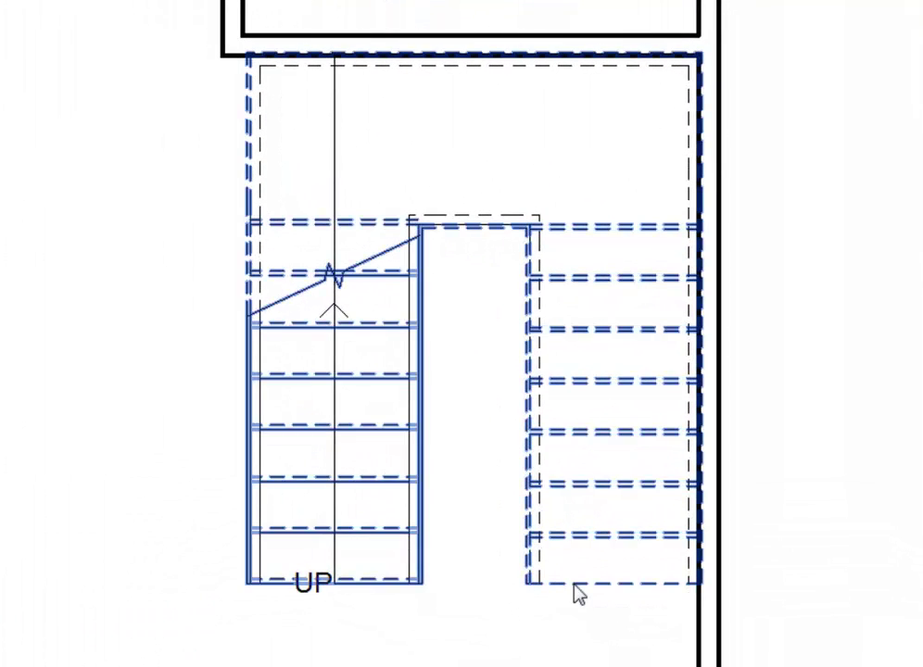
pyautogui.click(664, 544)
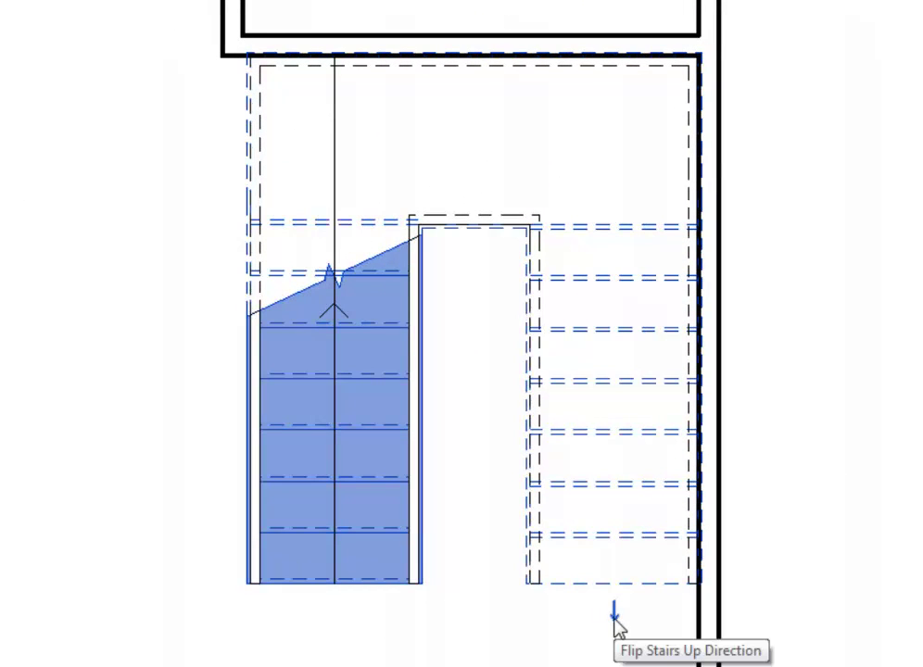
pyautogui.click(614, 623)
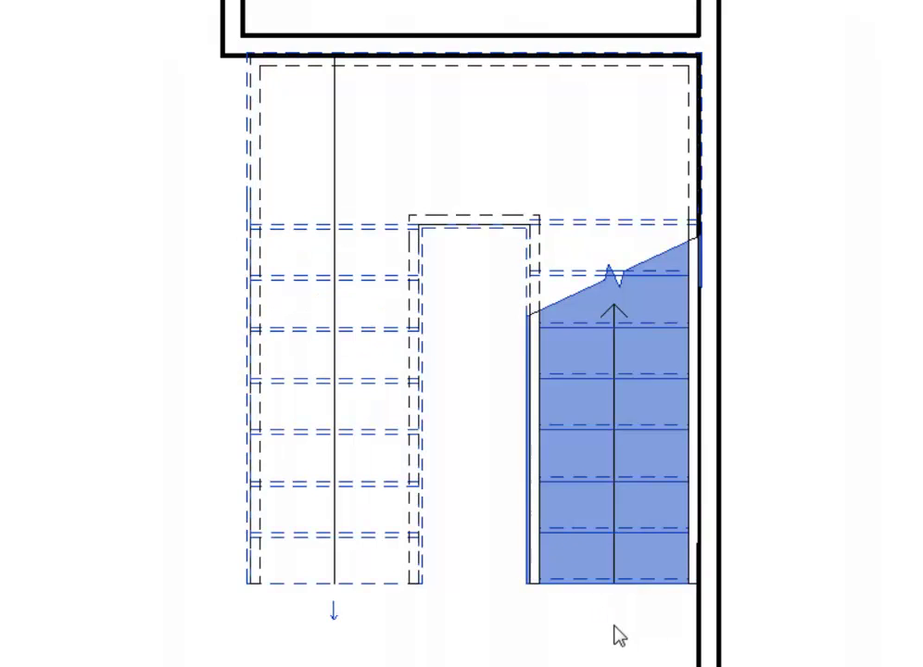
pyautogui.click(629, 628)
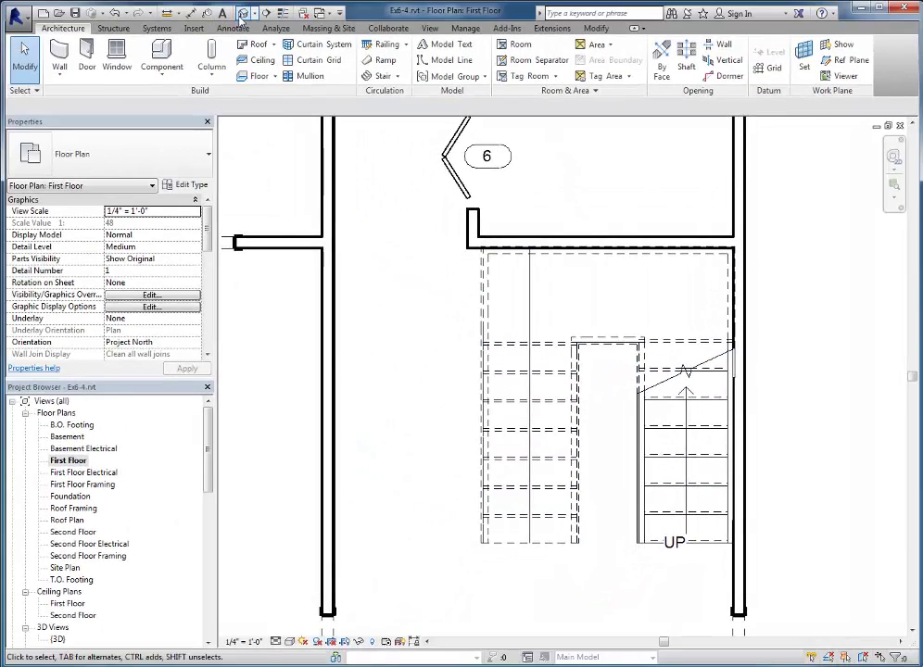
pyautogui.click(243, 14)
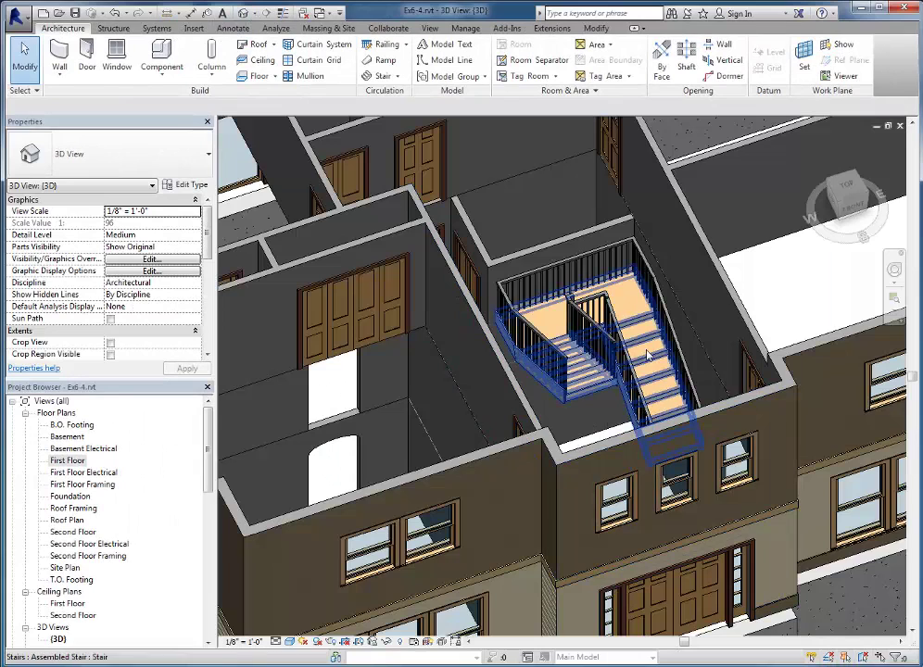
# - Undo the flip of the staircase's up direction
pyautogui.click(117, 13)
pyautogui.click(118, 13)
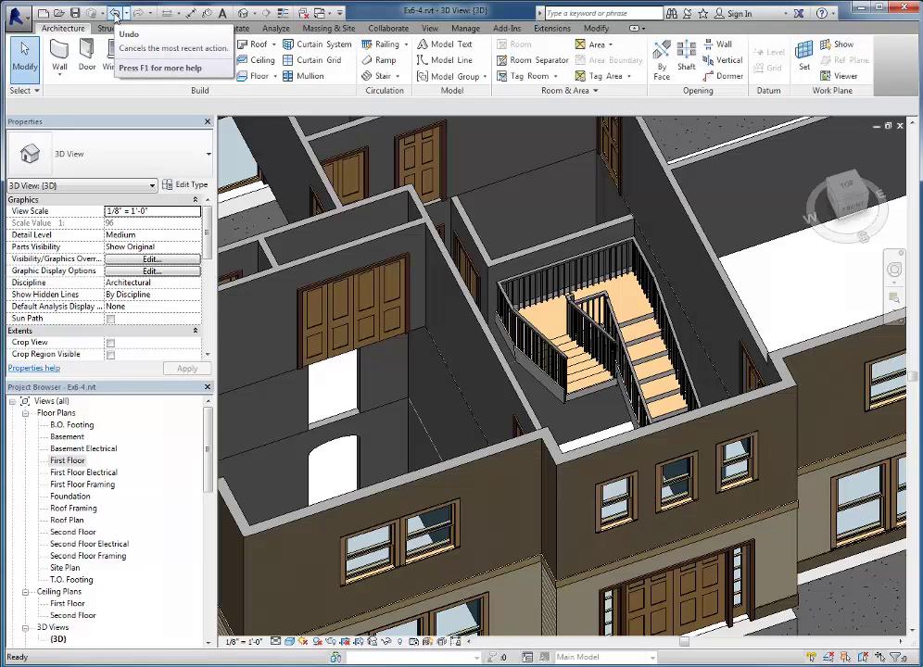
pyautogui.click(116, 13)
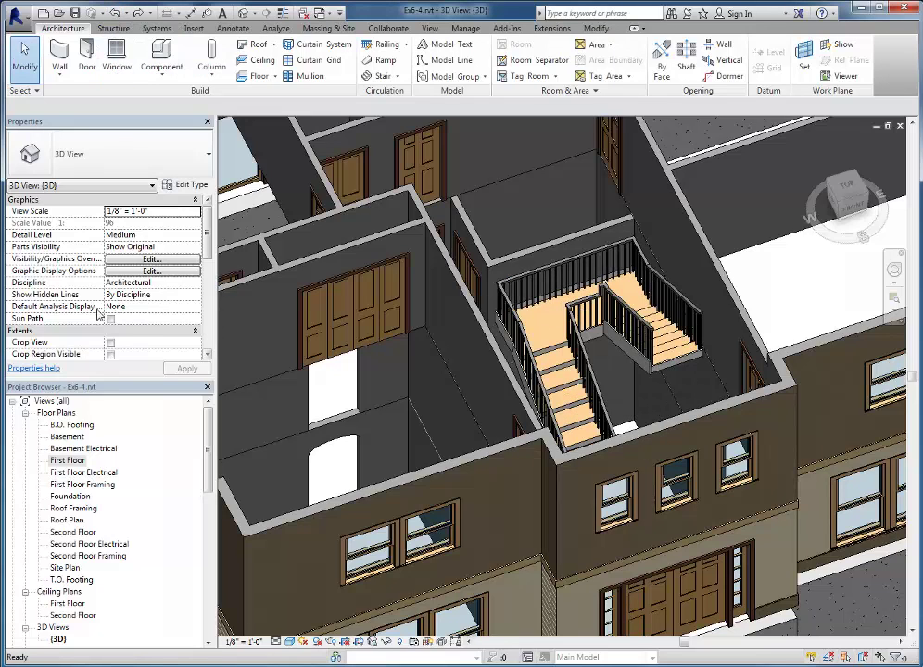
# - Start a new stair in the Basement floor plan using the Residential - Open 2 Sides assembled stair type
pyautogui.doubleClick(74, 438)
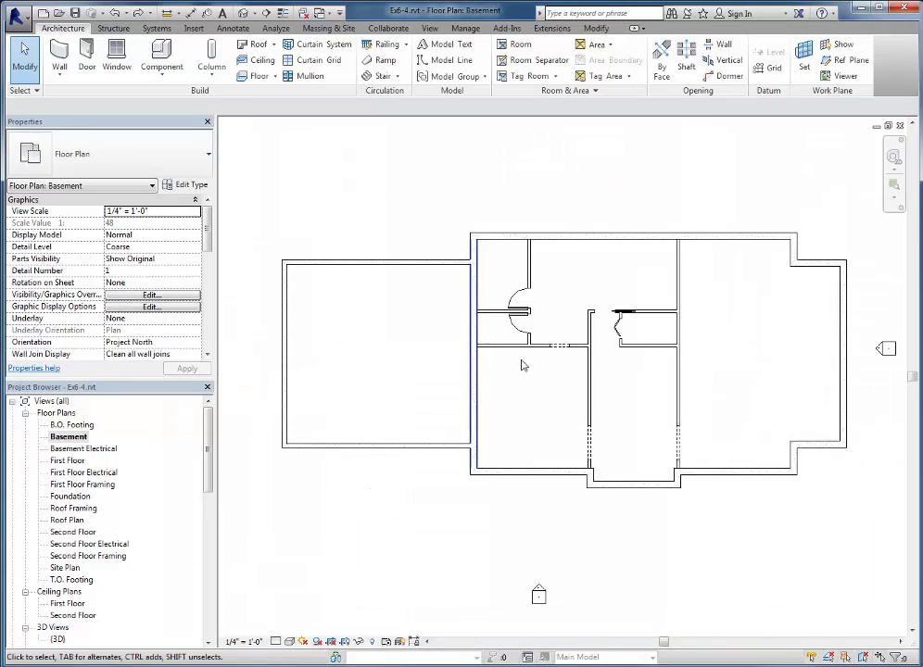
pyautogui.scroll(3, 631, 368)
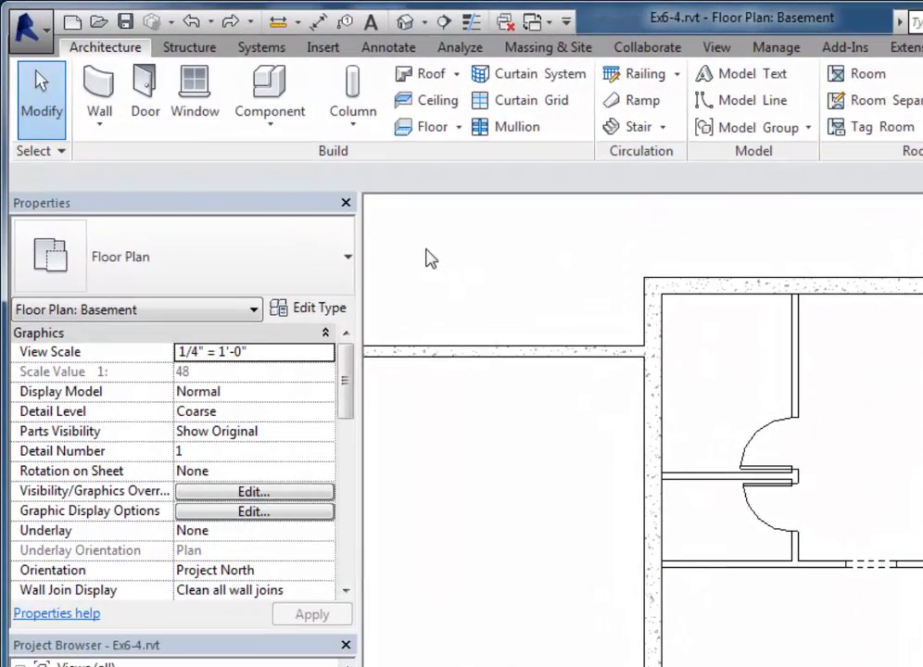
pyautogui.click(646, 133)
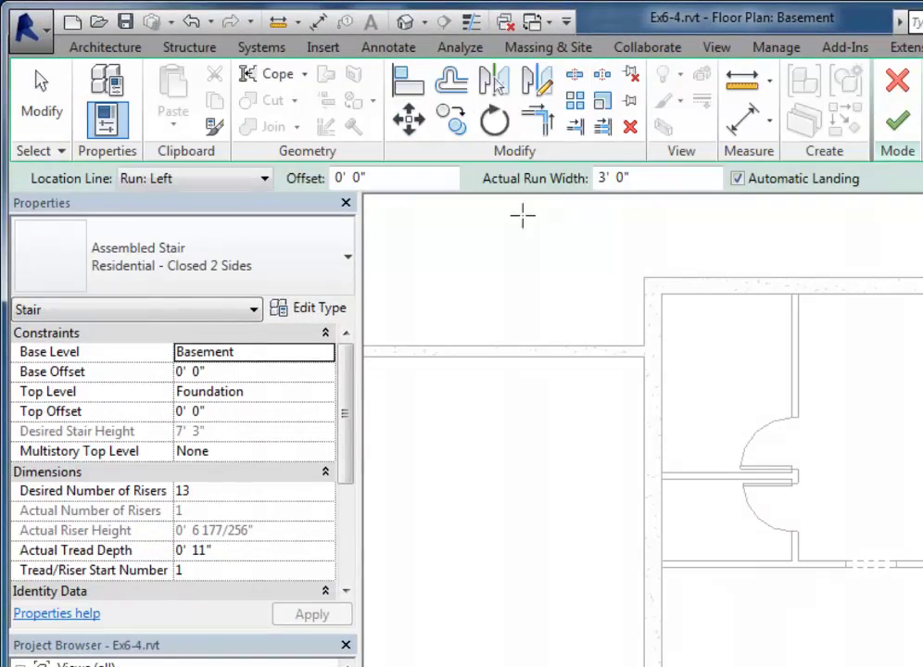
pyautogui.click(311, 275)
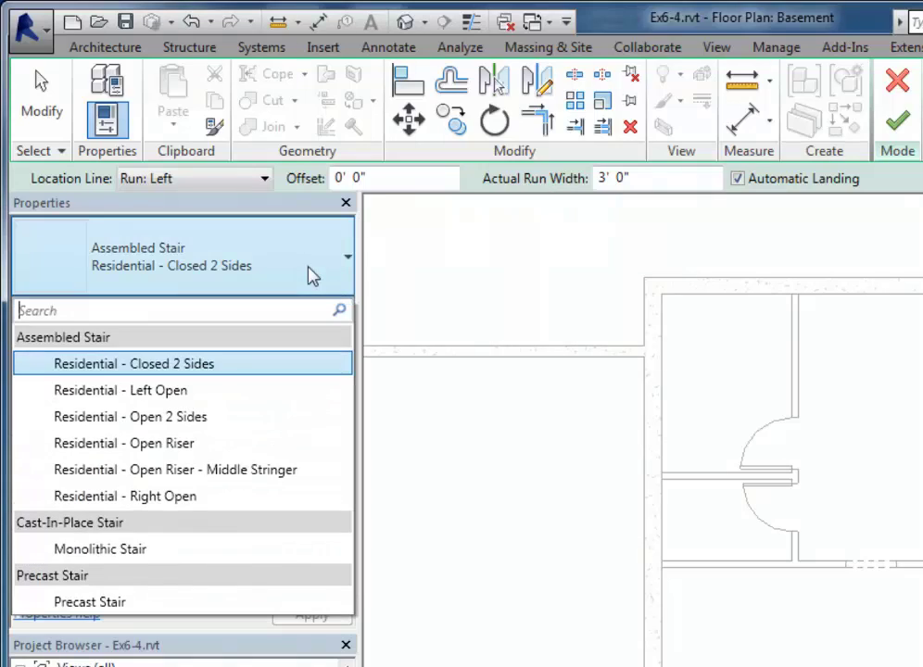
pyautogui.click(190, 418)
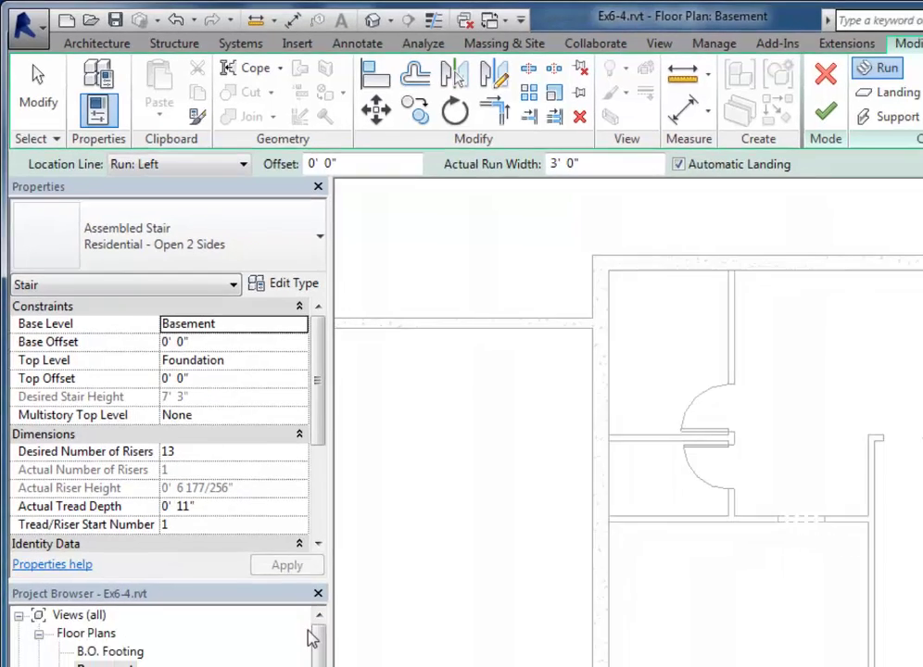
# - Check the level heights in the North elevation and set the basement stair's top level to First Floor
pyautogui.moveTo(317, 643); pyautogui.dragTo(197, 463)
pyautogui.doubleClick(61, 555)
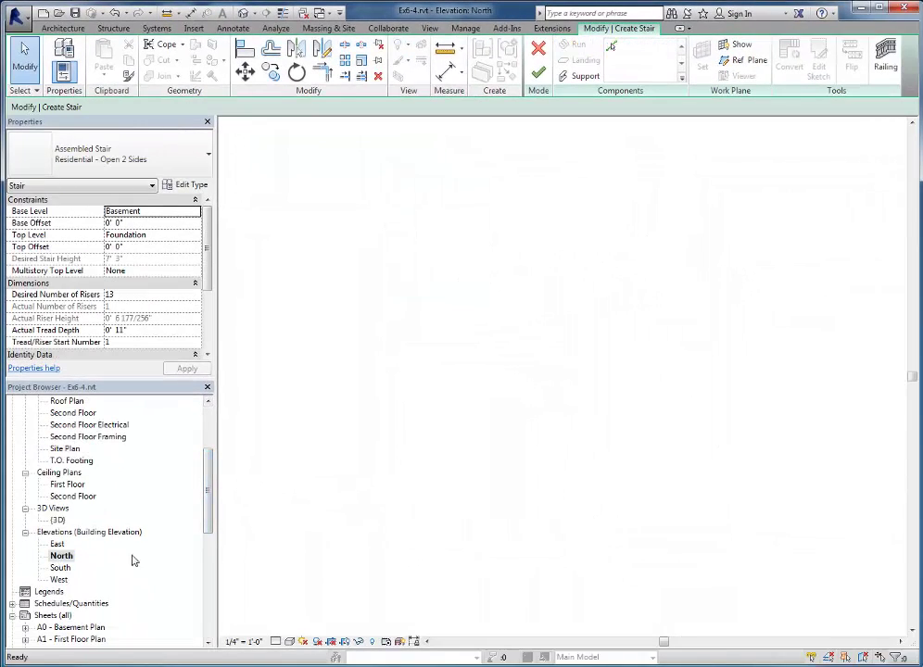
pyautogui.scroll(4, 825, 472)
pyautogui.scroll(4, 542, 496)
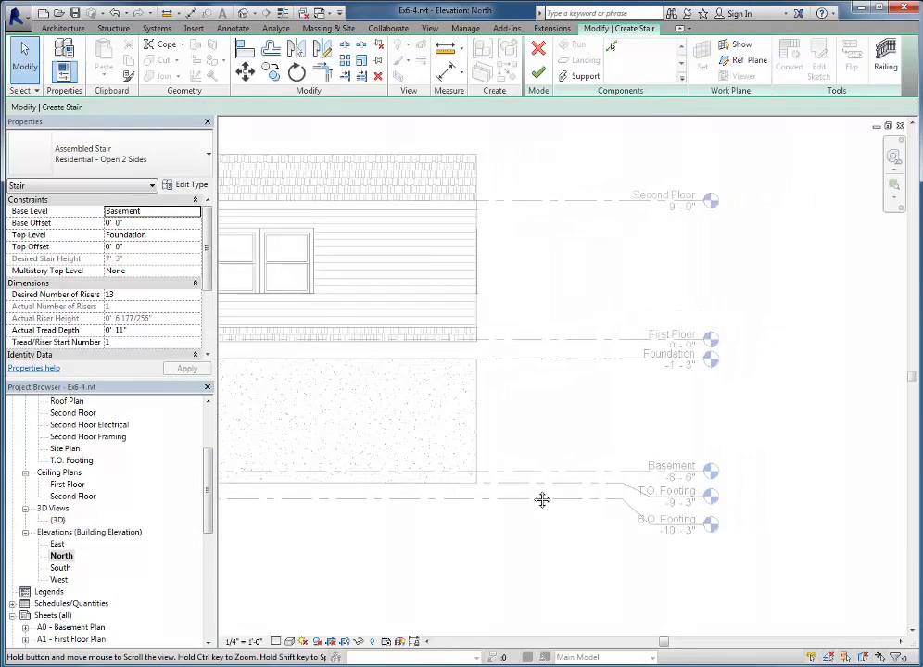
pyautogui.scroll(1, 551, 490)
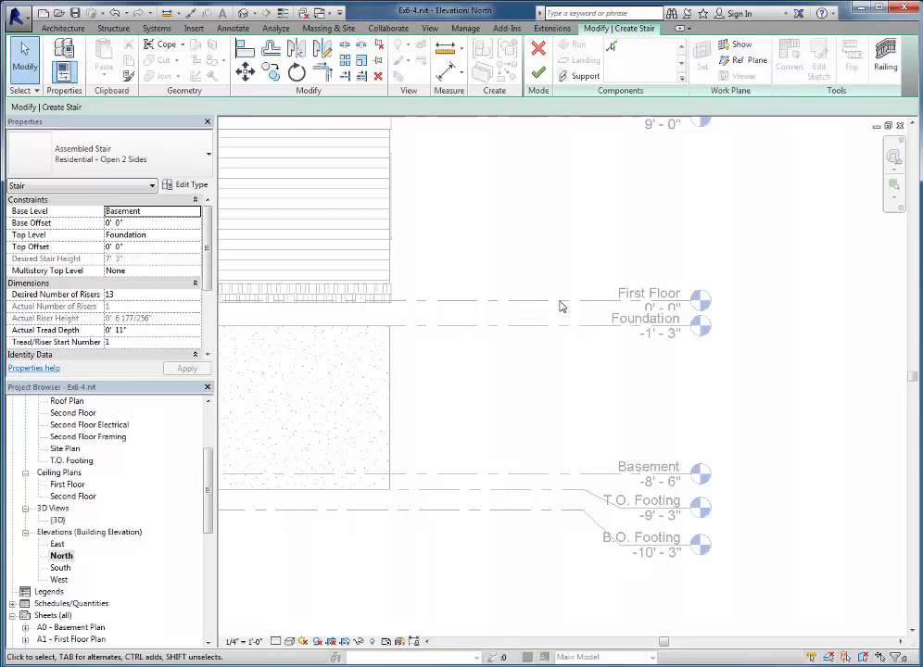
pyautogui.click(900, 126)
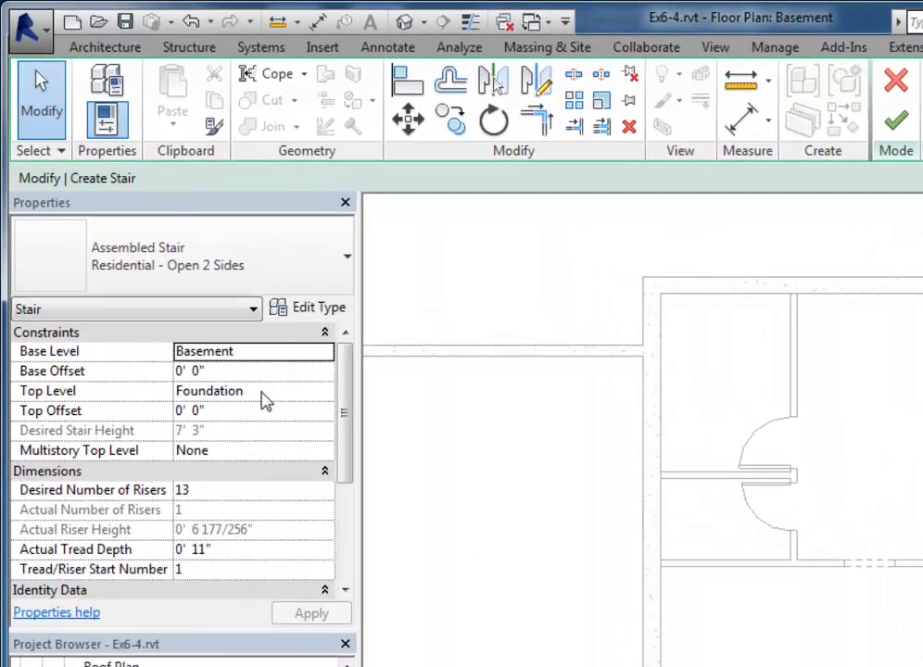
pyautogui.click(324, 391)
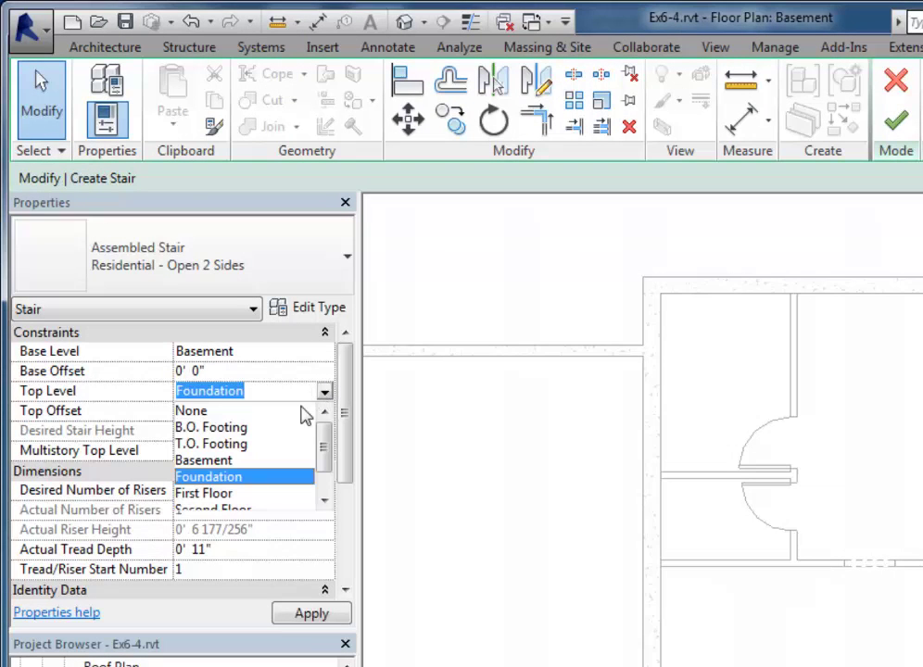
pyautogui.click(222, 494)
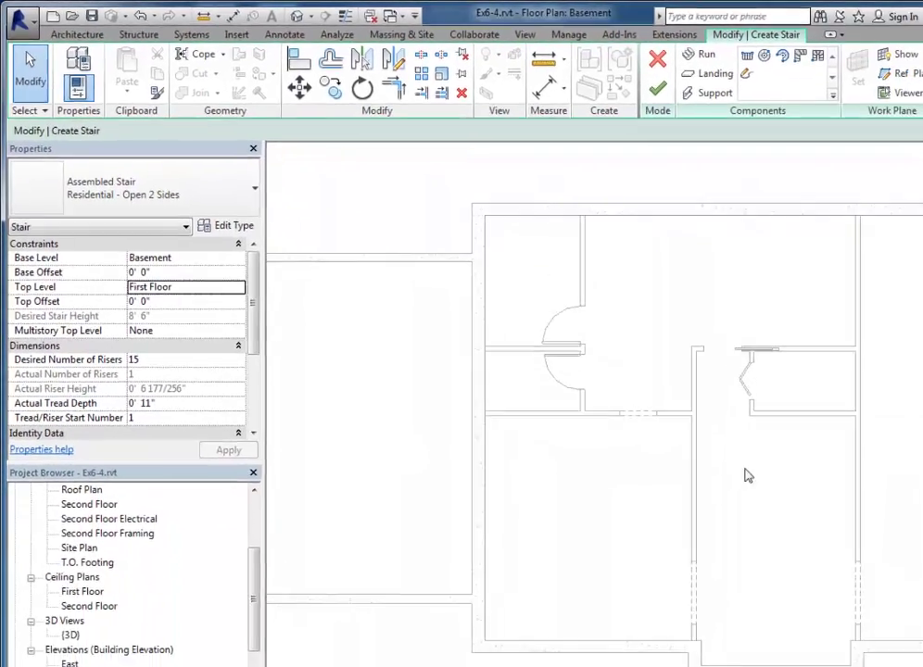
# - Create the first basement run of 7 risers, 5'-6" long, rightward along the closet's lower wall face from its left corner
pyautogui.scroll(1, 633, 372)
pyautogui.scroll(1, 614, 344)
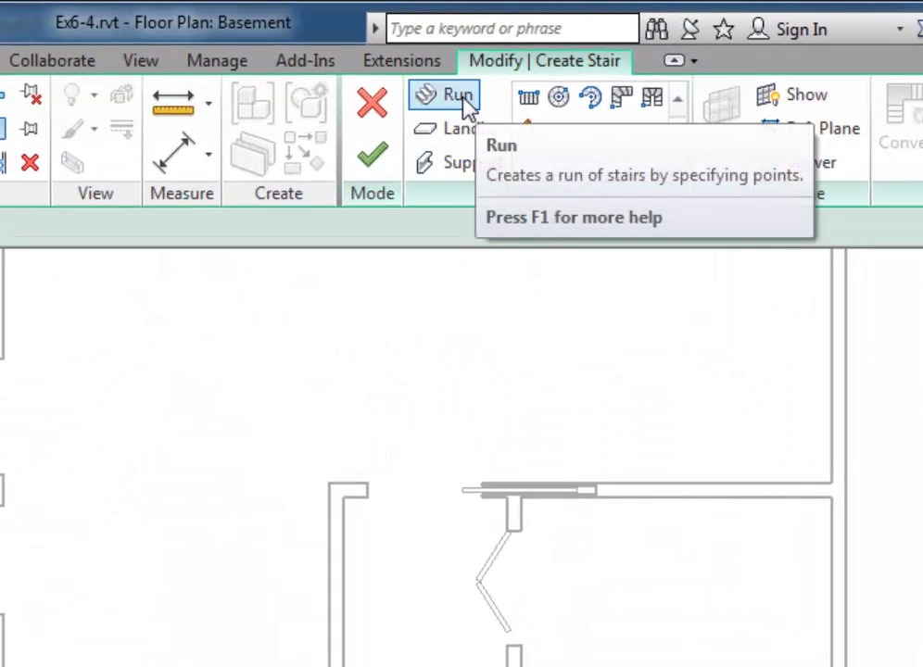
pyautogui.click(468, 96)
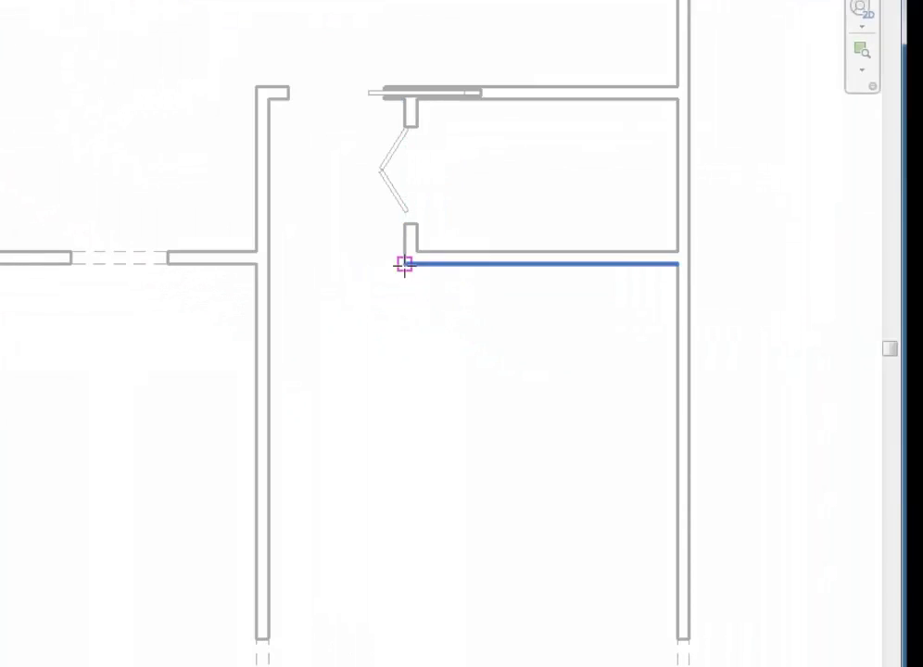
pyautogui.click(405, 265)
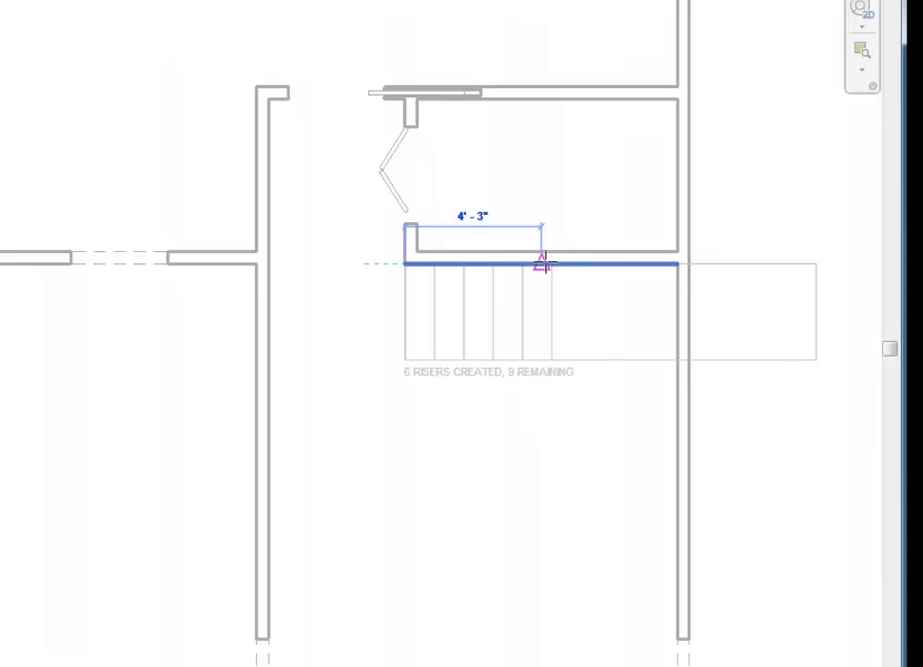
pyautogui.click(578, 265)
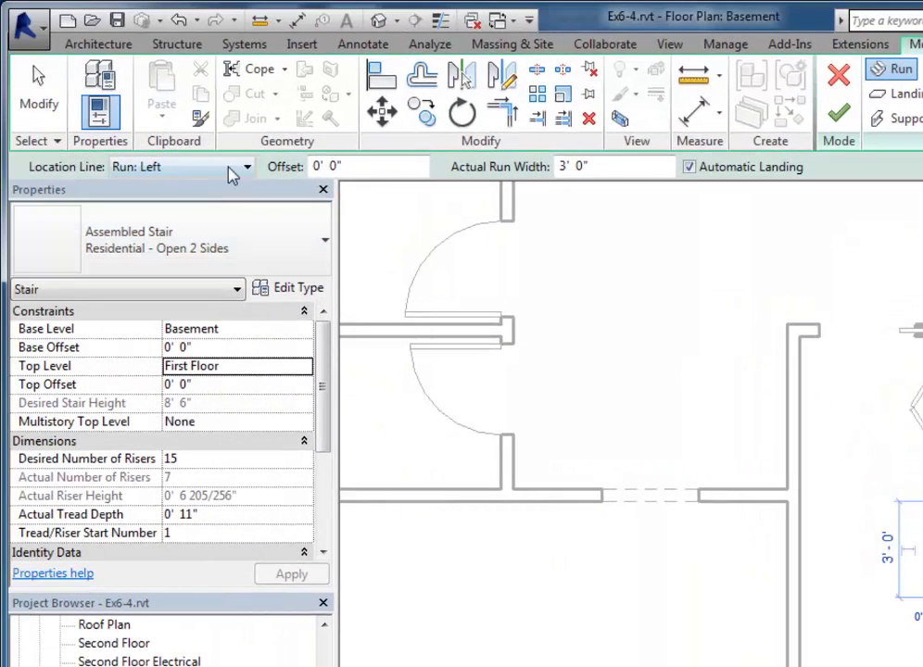
# - Add the remaining 8-riser run downward from the first run's lower end corner, using location line Run: Right, and finish the stair
pyautogui.click(243, 168)
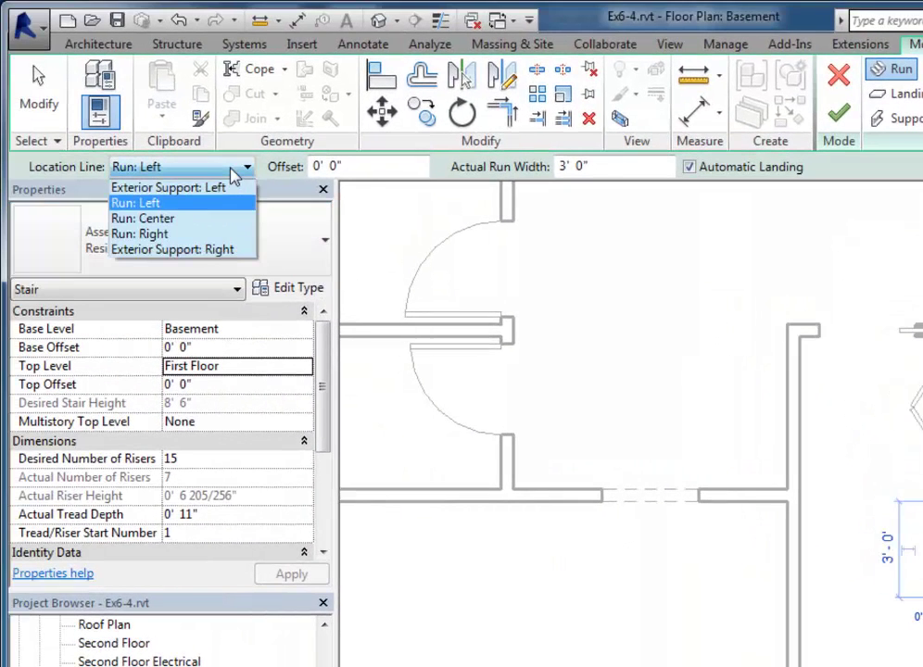
pyautogui.click(173, 235)
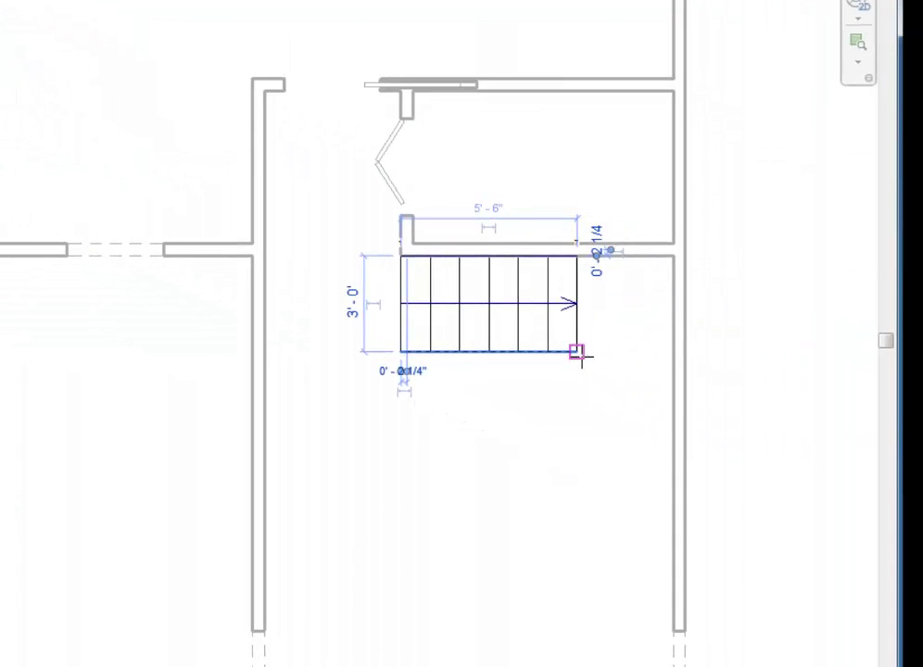
pyautogui.click(581, 357)
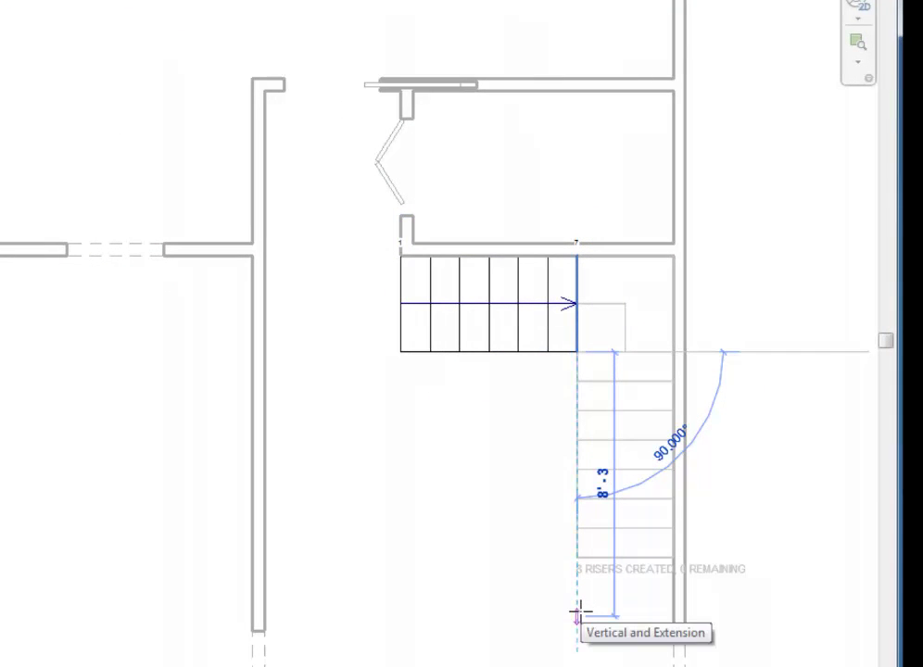
pyautogui.click(577, 615)
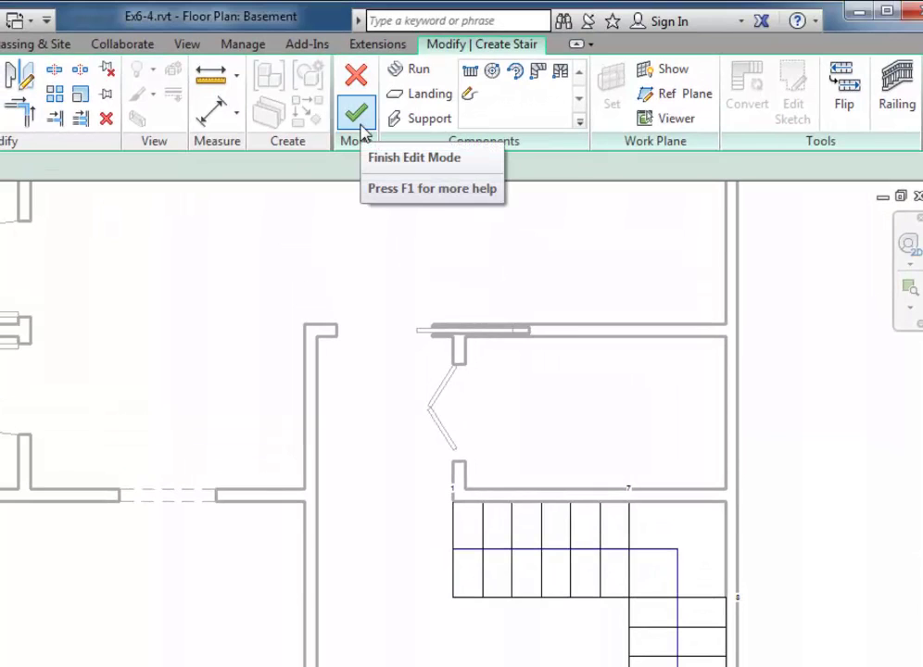
pyautogui.click(358, 127)
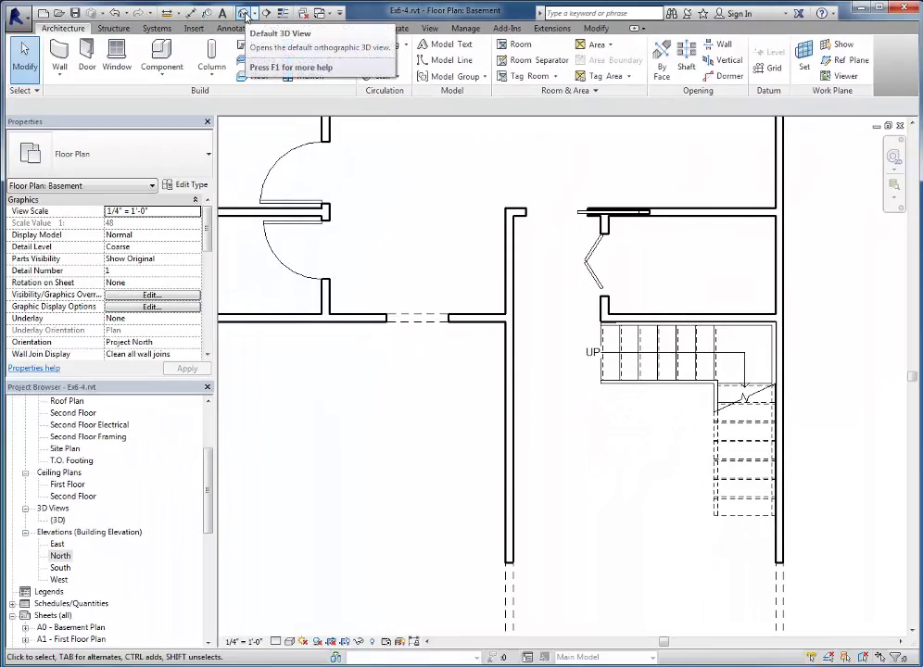
# - Inspect both stairs in the default 3D view and delete the upper stair's wall-side railing
pyautogui.click(243, 13)
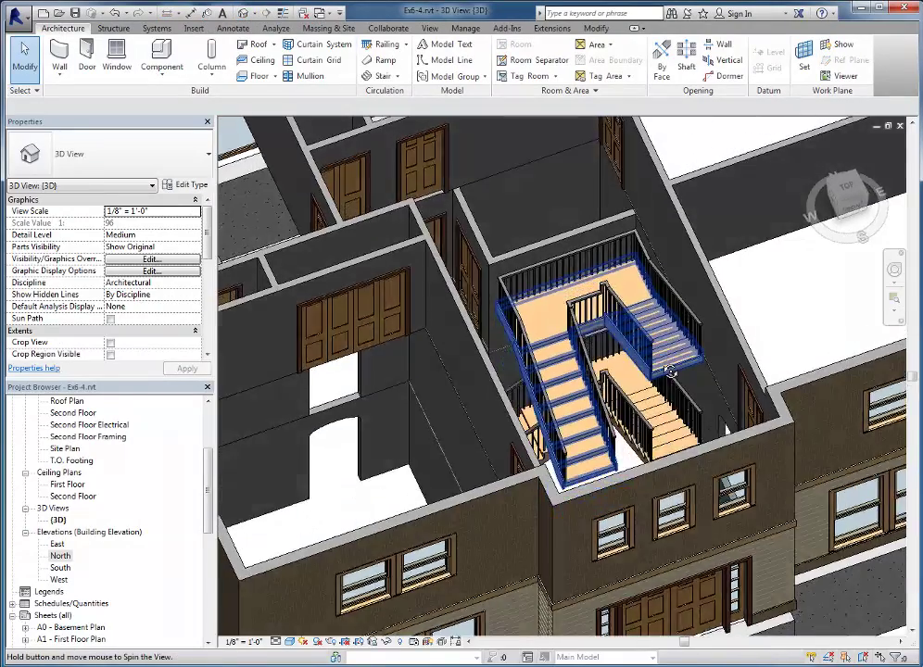
pyautogui.keyDown('shift'); pyautogui.moveTo(670, 371); pyautogui.dragTo(711, 372, button='middle'); pyautogui.keyUp('shift')
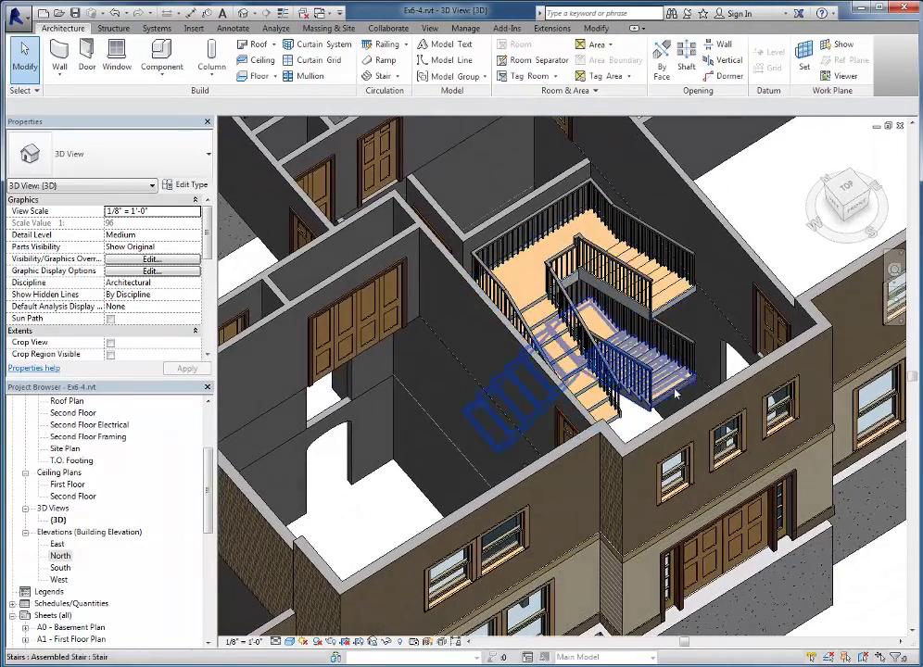
pyautogui.scroll(5, 676, 394)
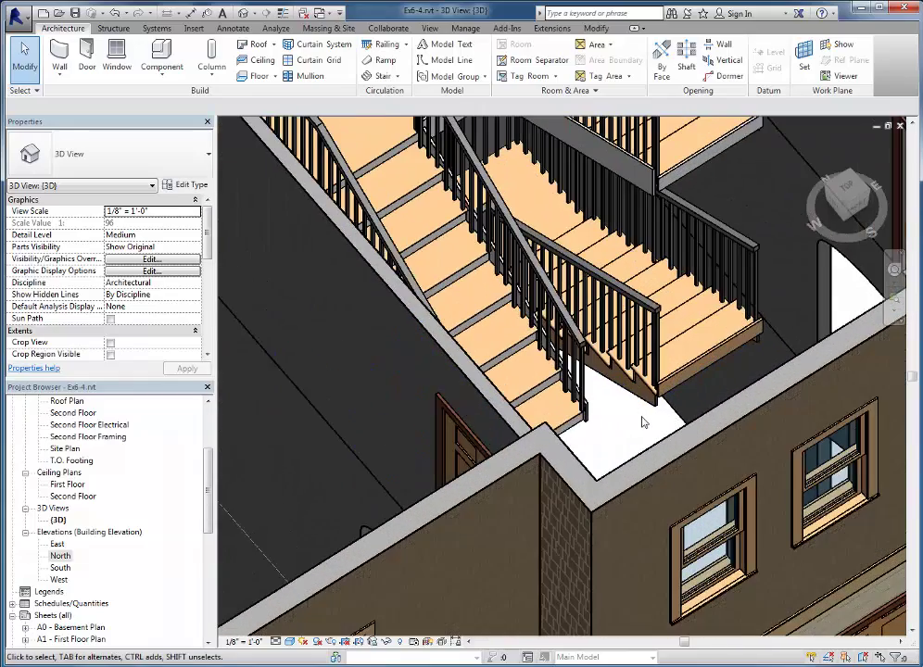
pyautogui.keyDown('shift'); pyautogui.moveTo(643, 423); pyautogui.dragTo(644, 399, button='middle'); pyautogui.keyUp('shift')
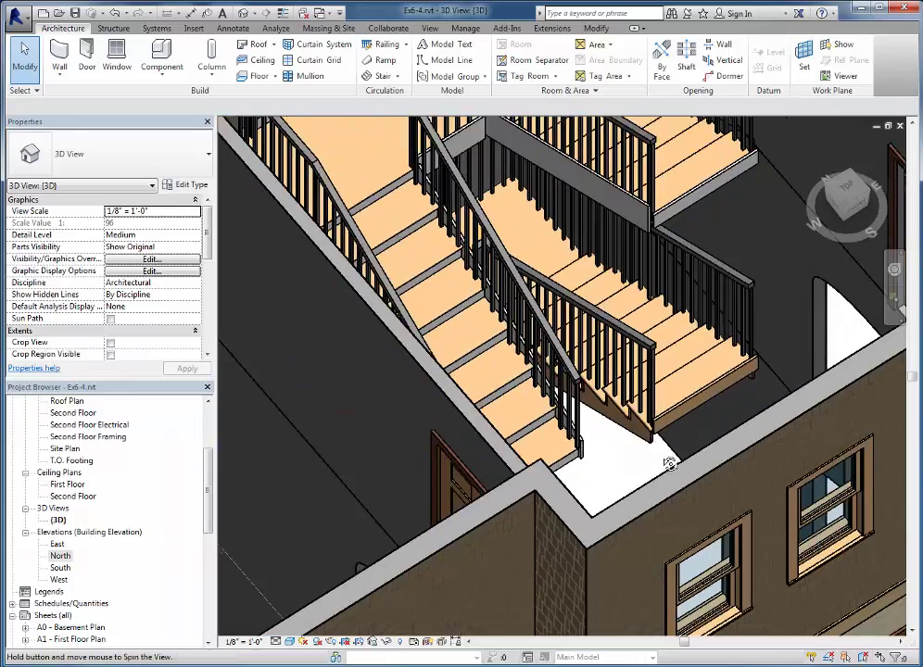
pyautogui.keyDown('shift'); pyautogui.moveTo(660, 461); pyautogui.dragTo(629, 452, button='middle'); pyautogui.keyUp('shift')
pyautogui.moveTo(649, 320); pyautogui.dragTo(638, 405, button='middle')
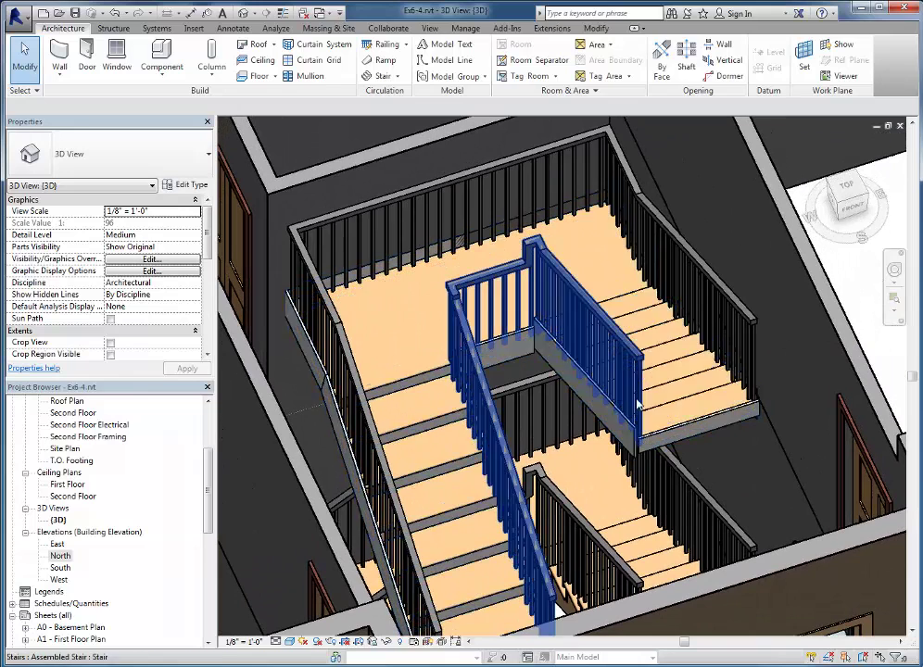
pyautogui.click(649, 211)
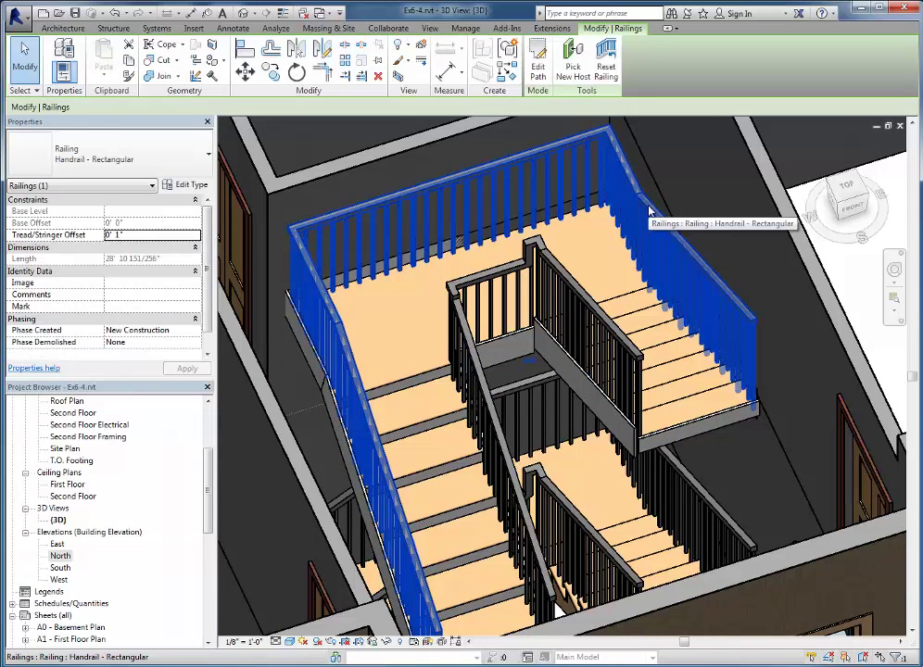
pyautogui.press('Escape')
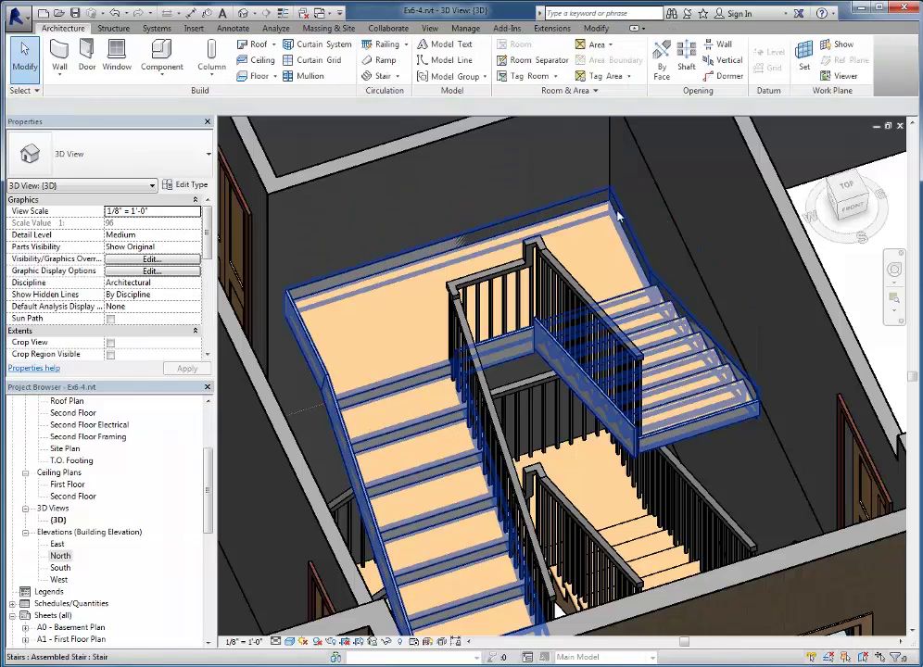
# - Change the upper stair's inner railing type to Glass Panel - Bottom Fill
pyautogui.click(582, 295)
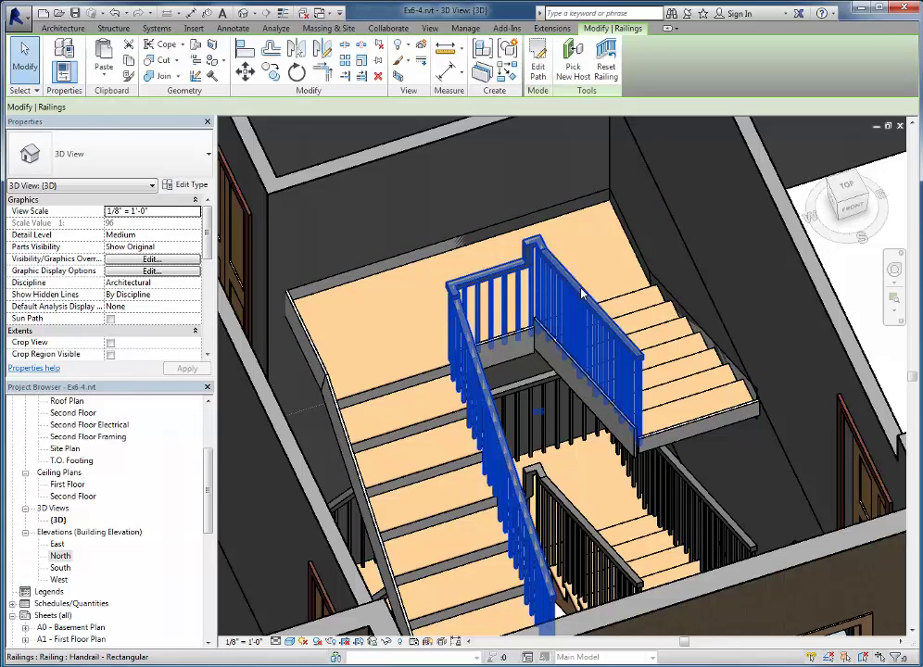
pyautogui.click(173, 156)
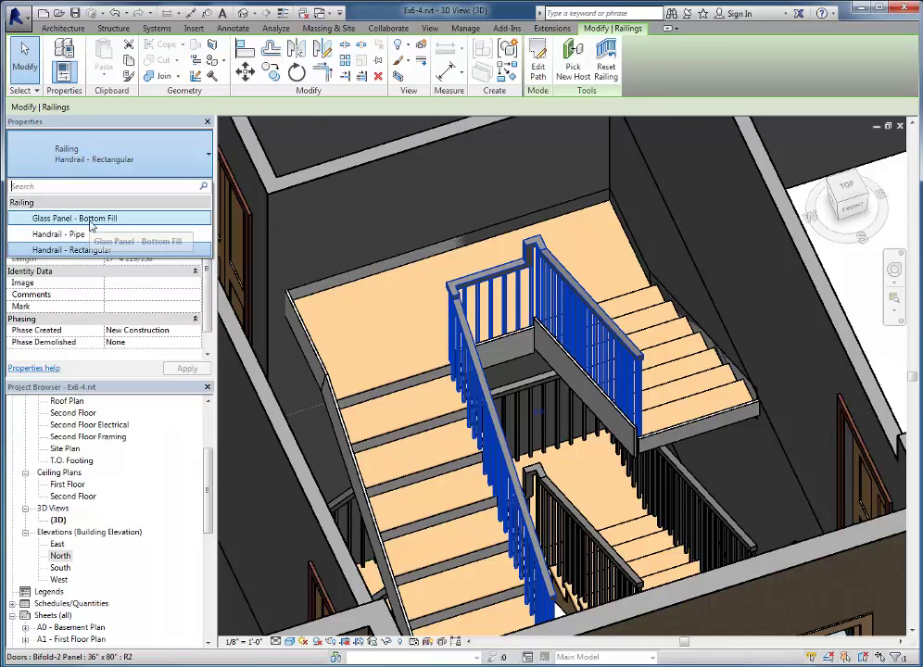
pyautogui.press('Escape')
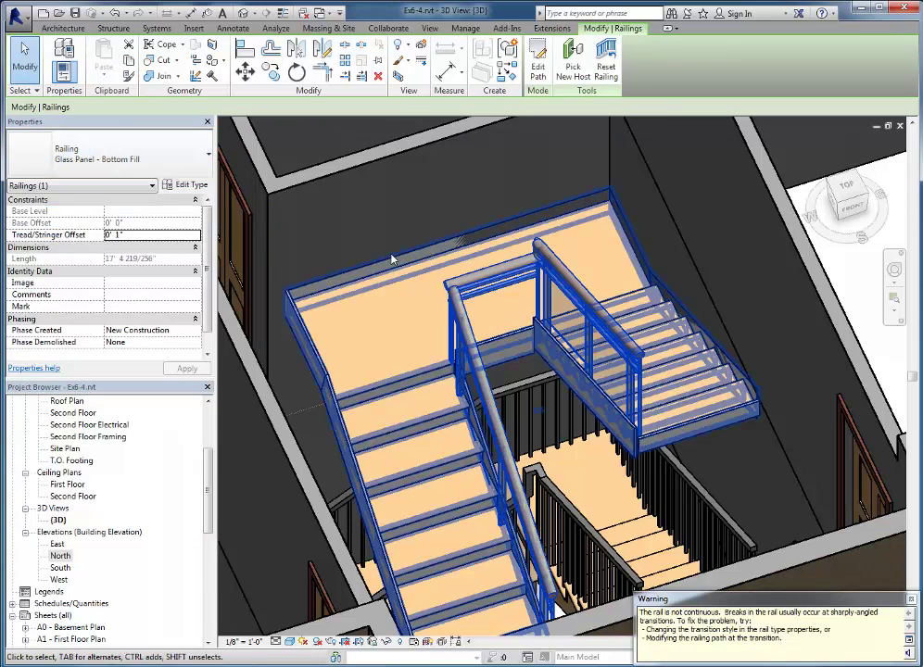
pyautogui.press('Escape')
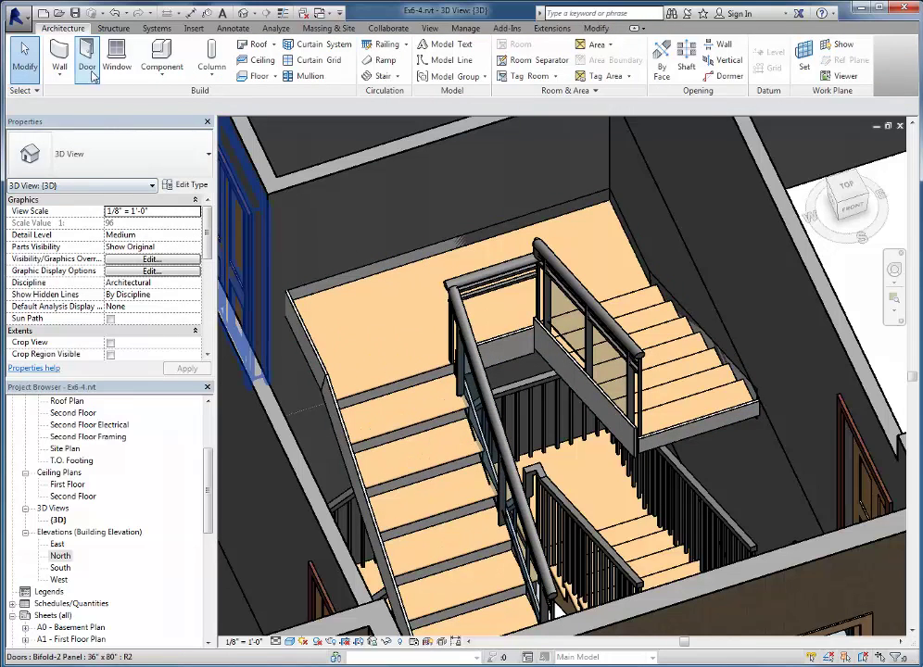
# - Change the upper stair's inner railing type back to Handrail - Rectangular
pyautogui.click(473, 281)
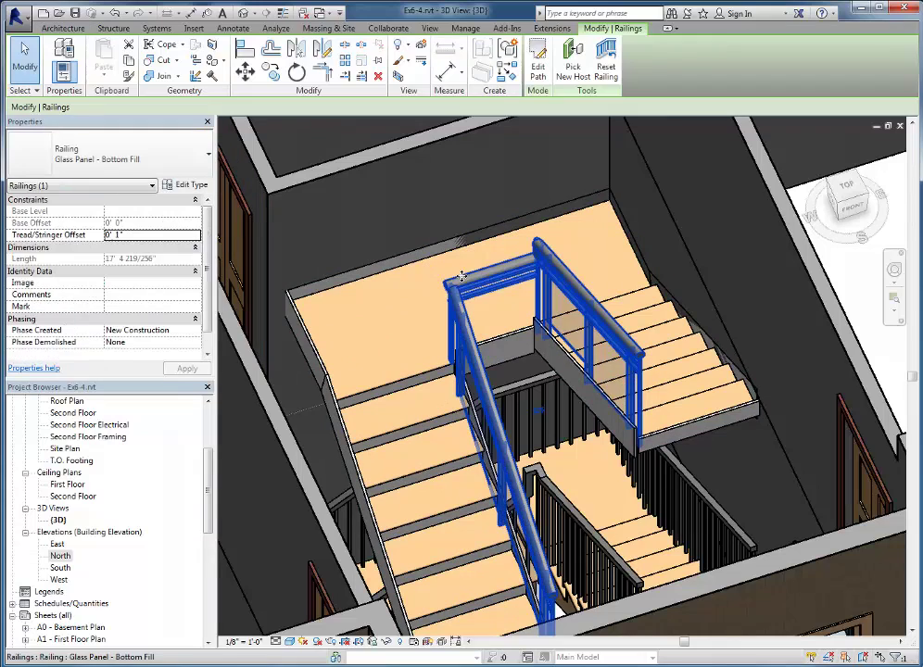
pyautogui.click(192, 165)
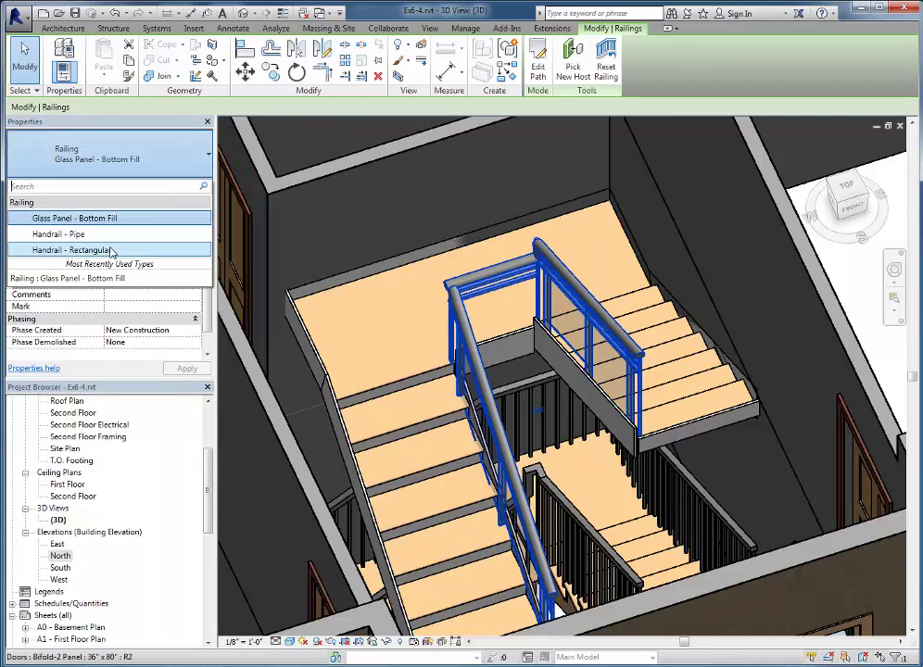
pyautogui.click(112, 253)
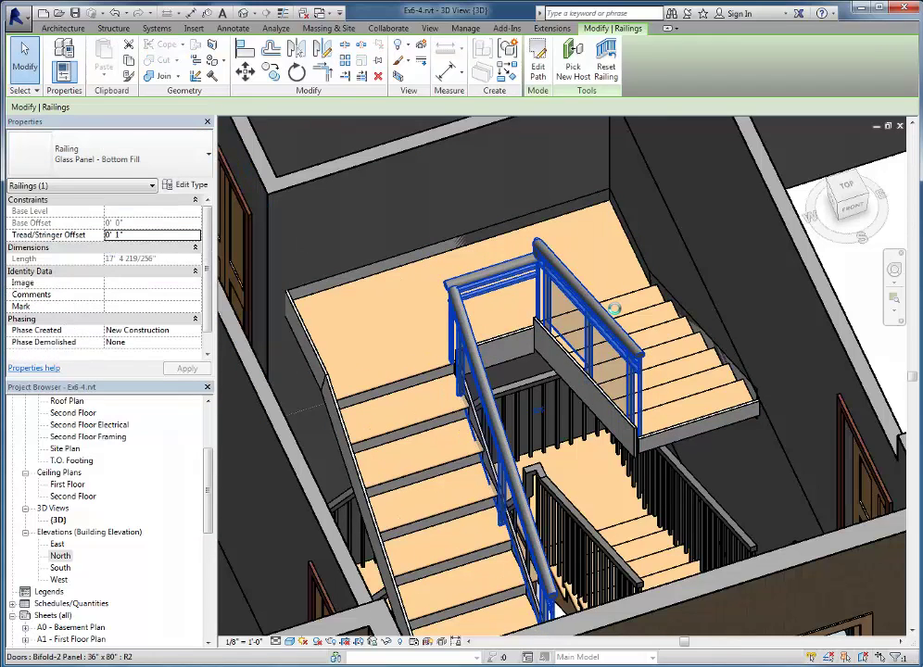
pyautogui.click(656, 248)
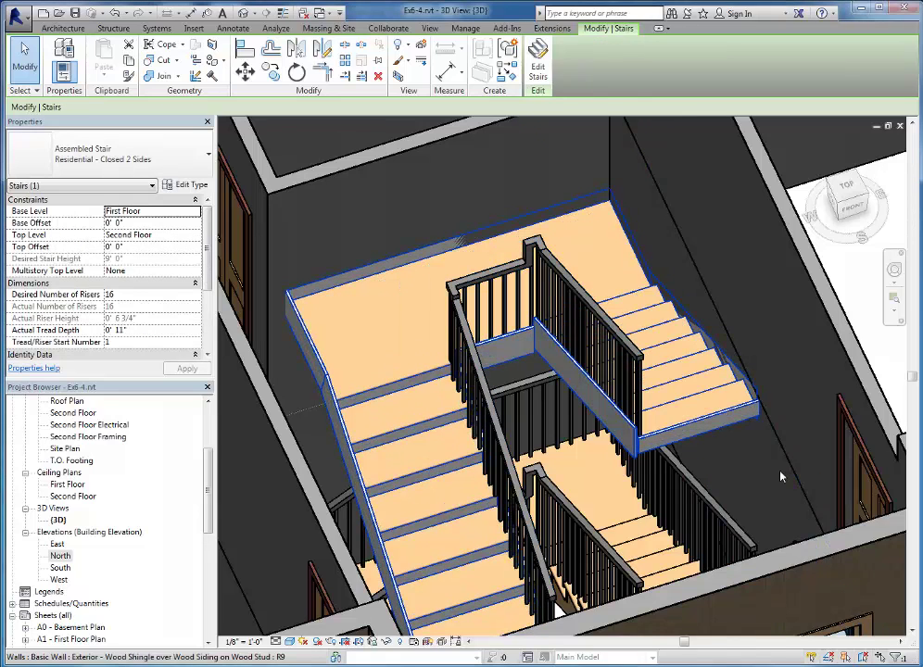